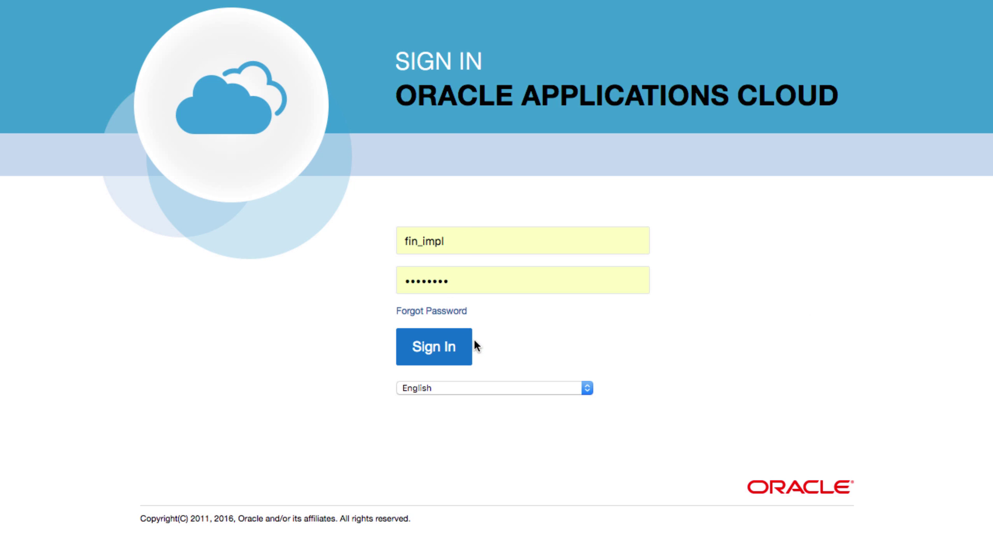
# - Sign in with the prefilled credentials and open the personal preferences
pyautogui.click(444, 346)
pyautogui.click(435, 347)
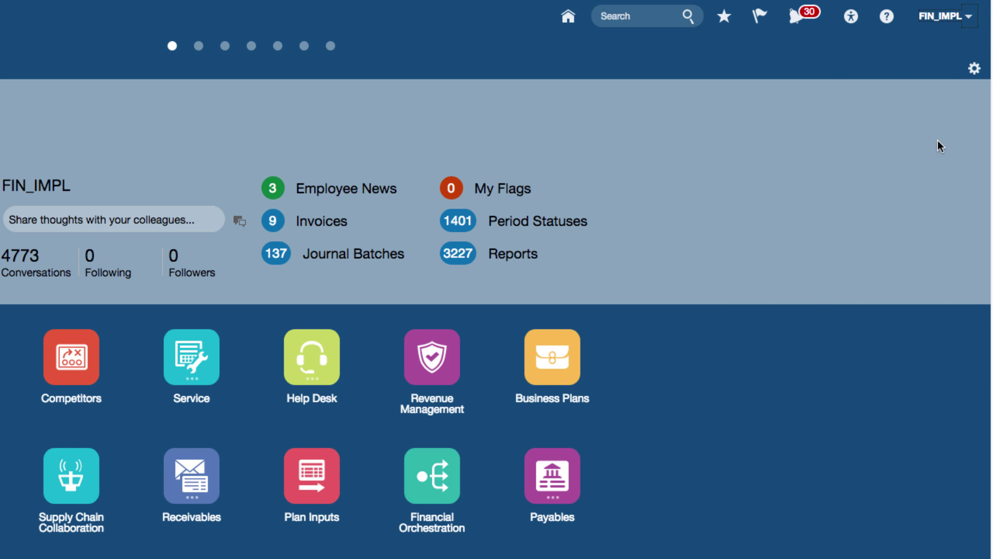
pyautogui.click(939, 16)
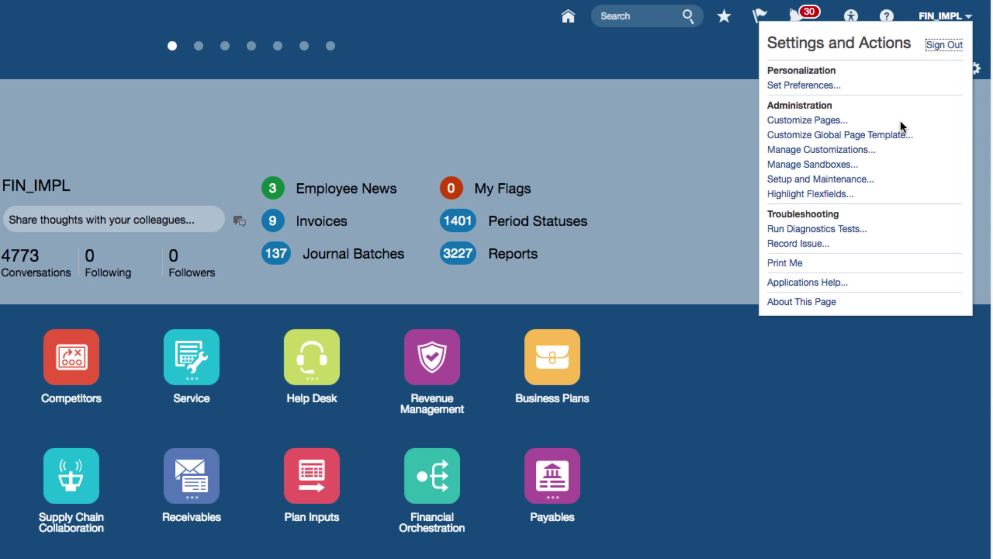
pyautogui.click(786, 87)
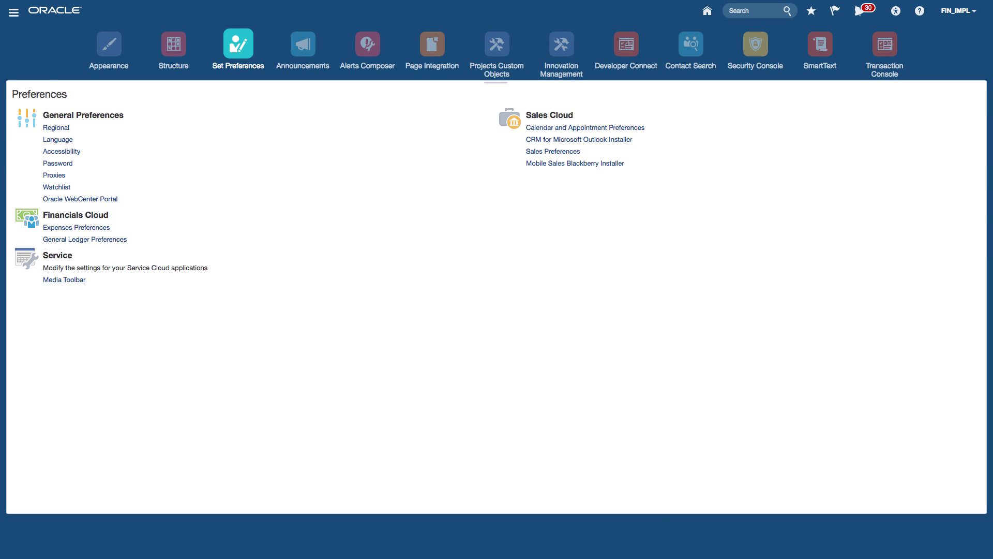
# - Review the Regional and Language general preferences, leaving both without saving
pyautogui.click(66, 128)
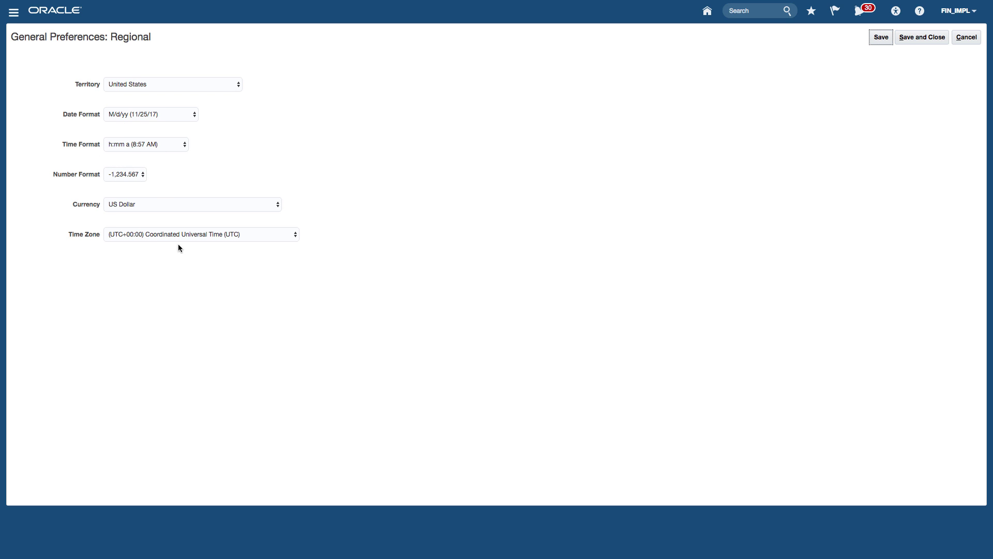
pyautogui.click(975, 39)
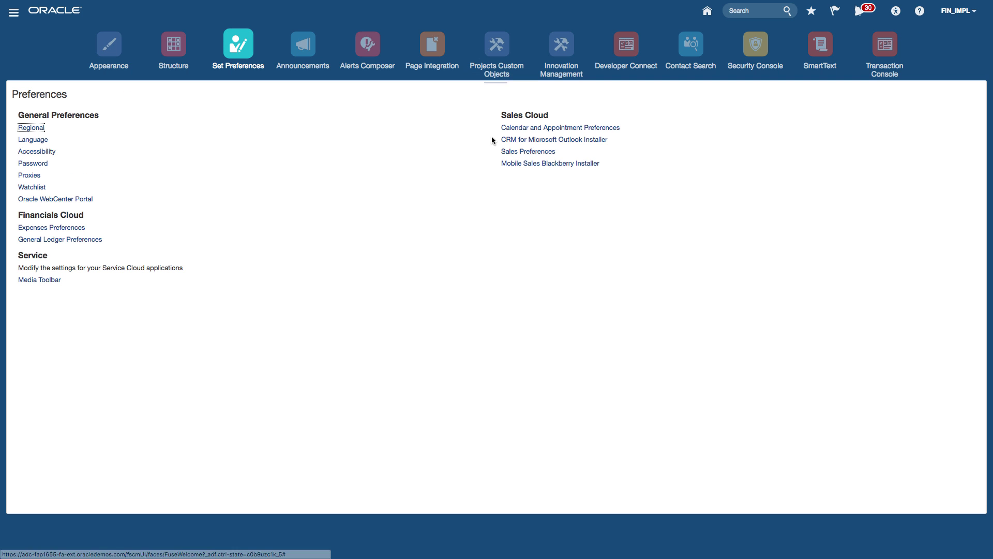
pyautogui.click(57, 139)
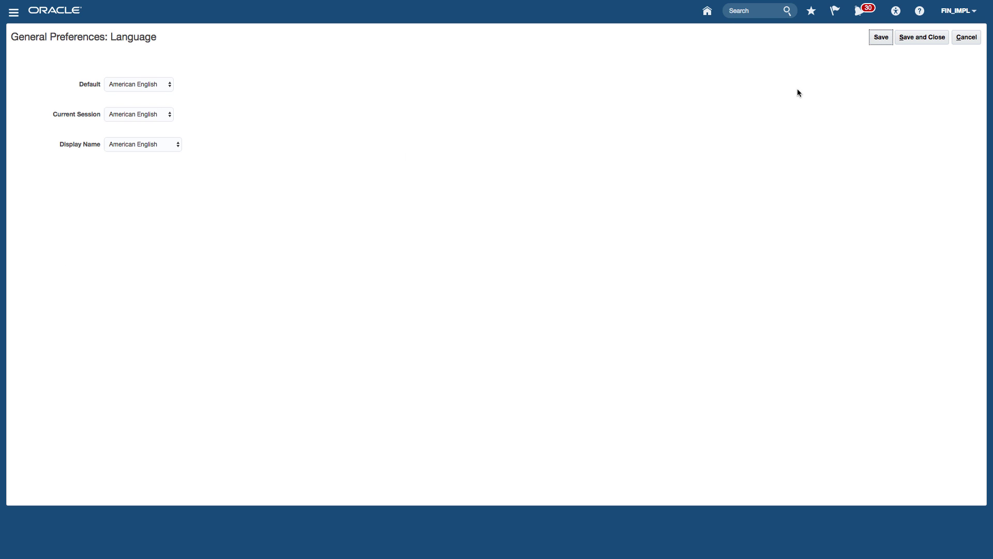
pyautogui.click(967, 41)
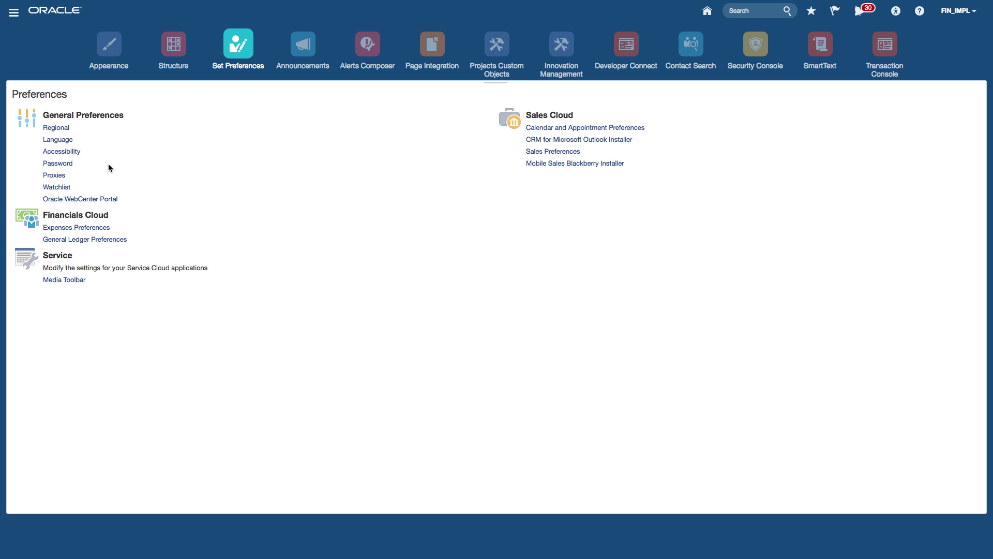
# - Review the Accessibility preferences, both from the preferences list and through the global header, leaving them without saving
pyautogui.click(56, 154)
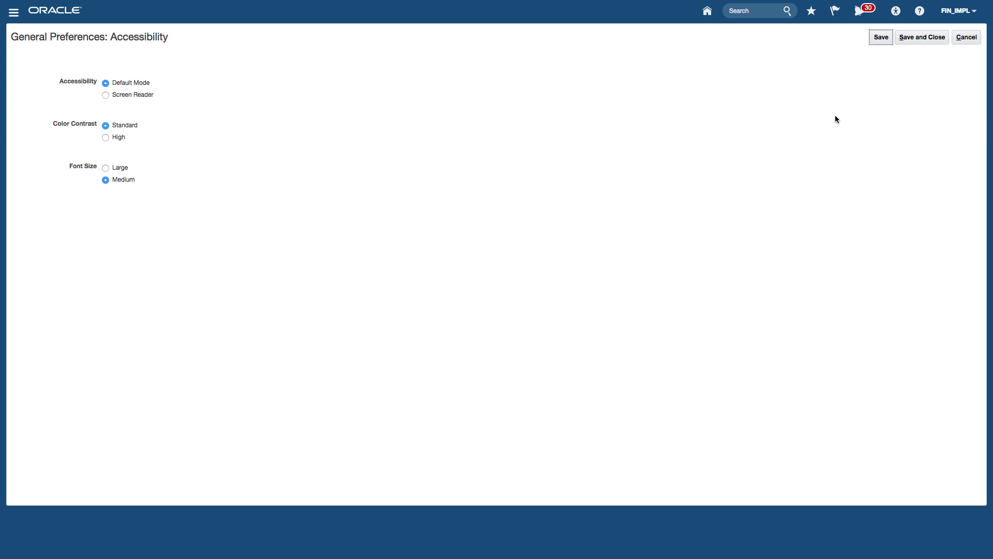
pyautogui.click(967, 38)
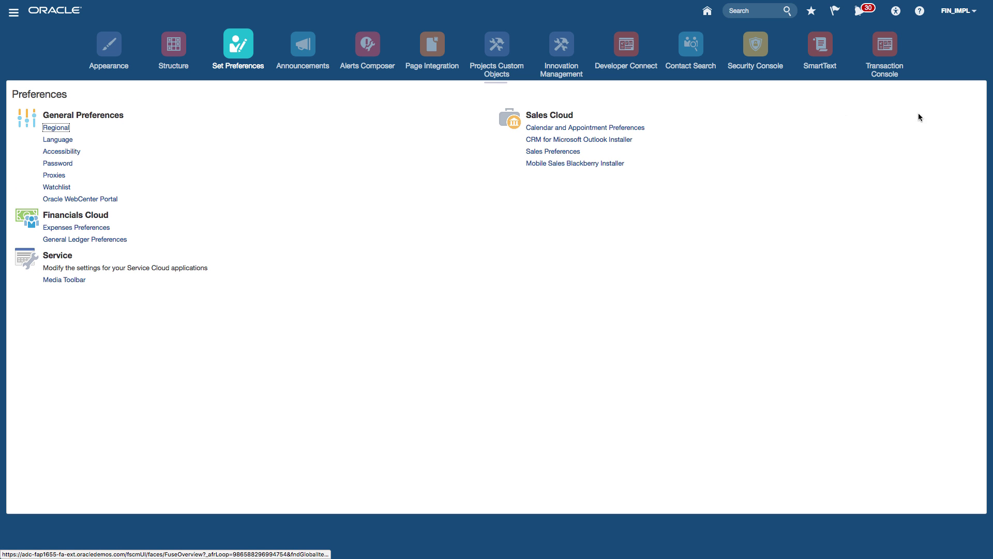
pyautogui.click(896, 13)
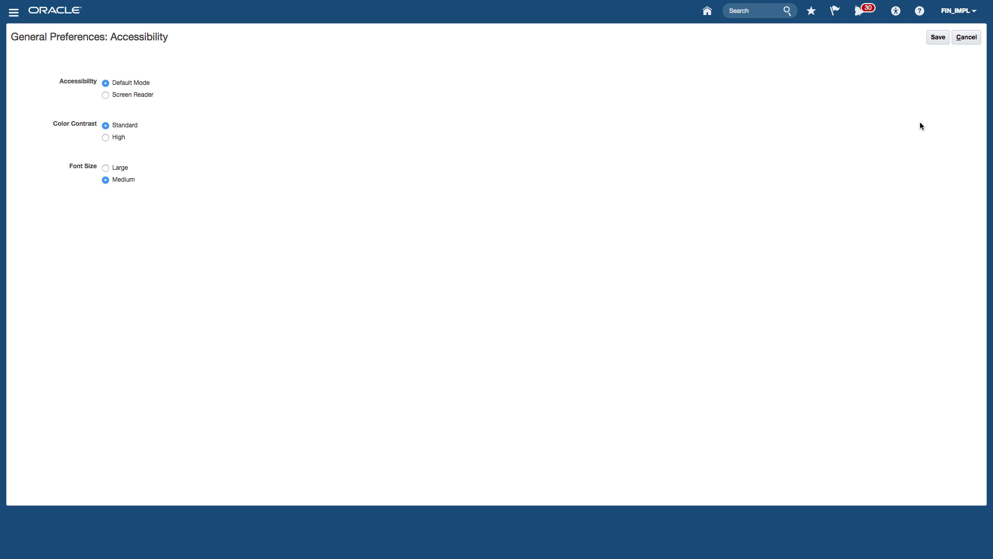
pyautogui.click(966, 38)
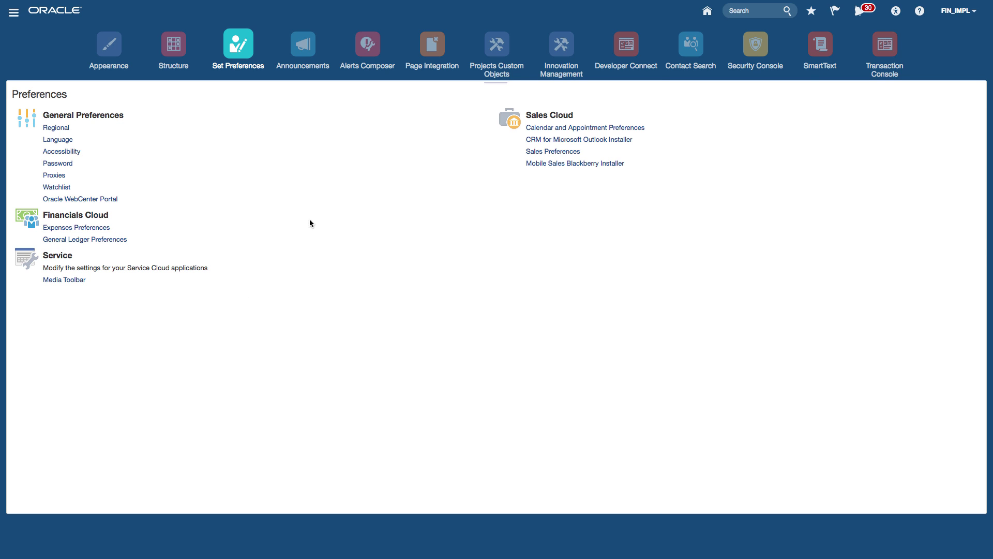
# - Look over the Settings and Actions options, and return to the home page to browse its functional areas
pyautogui.click(975, 15)
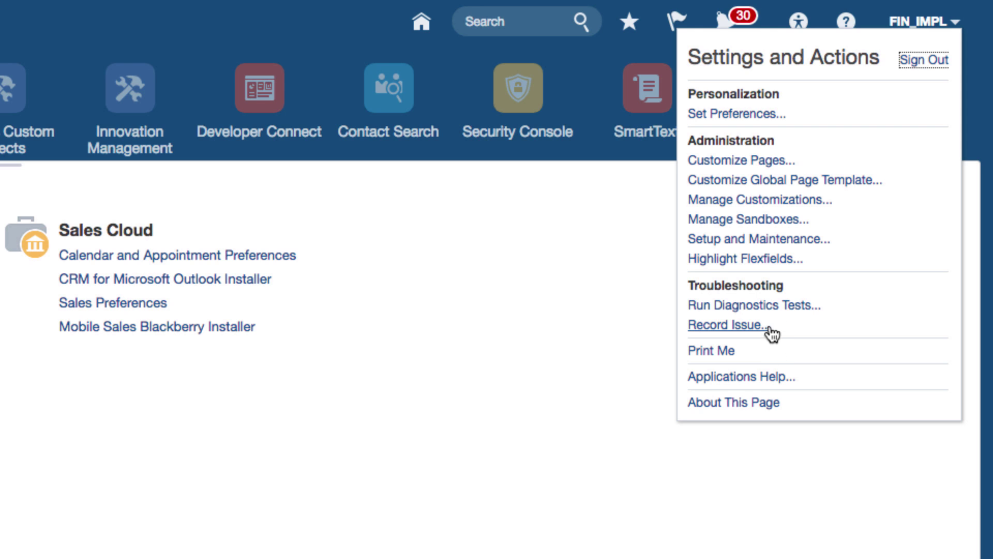
pyautogui.click(421, 26)
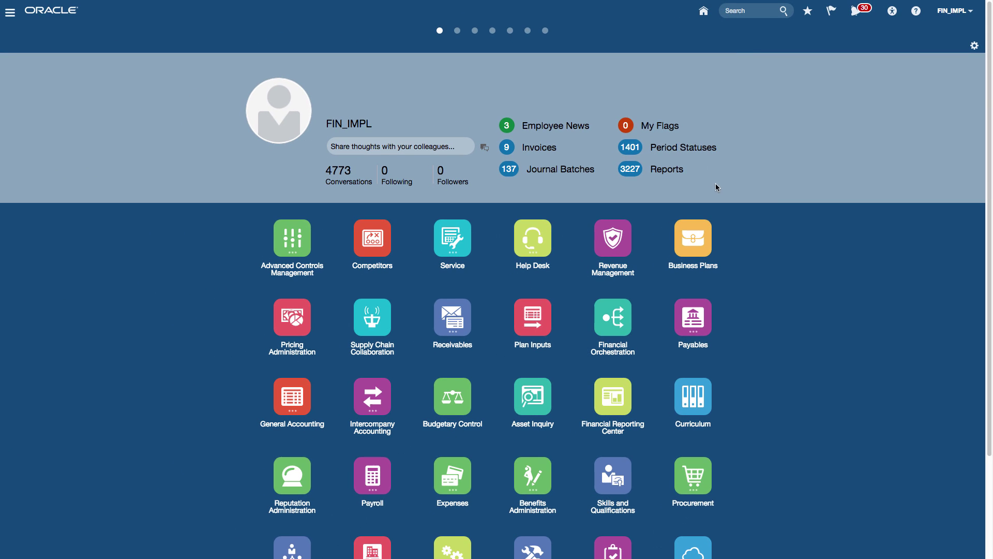
pyautogui.scroll(-1, 779, 360)
pyautogui.scroll(1, 780, 361)
pyautogui.scroll(-3, 824, 382)
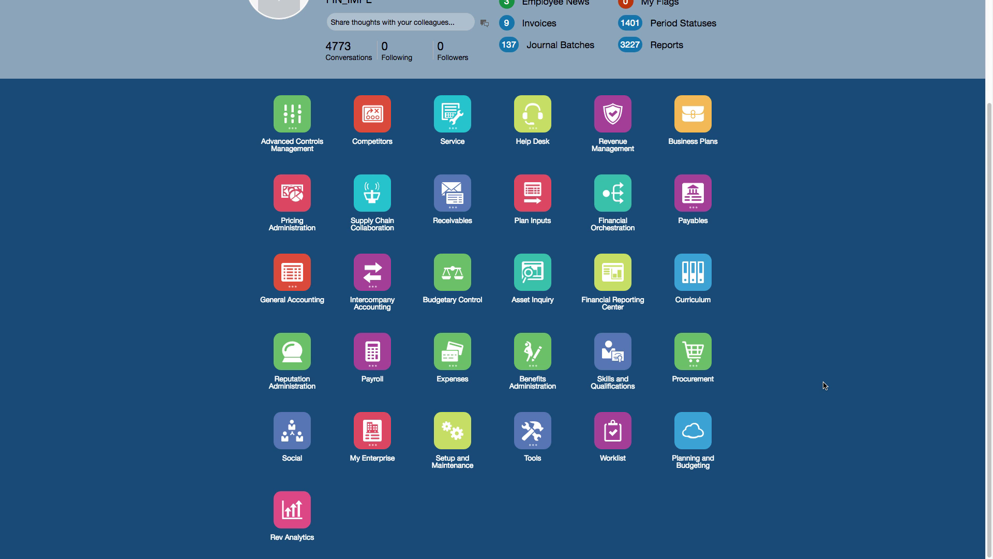
pyautogui.scroll(2, 824, 385)
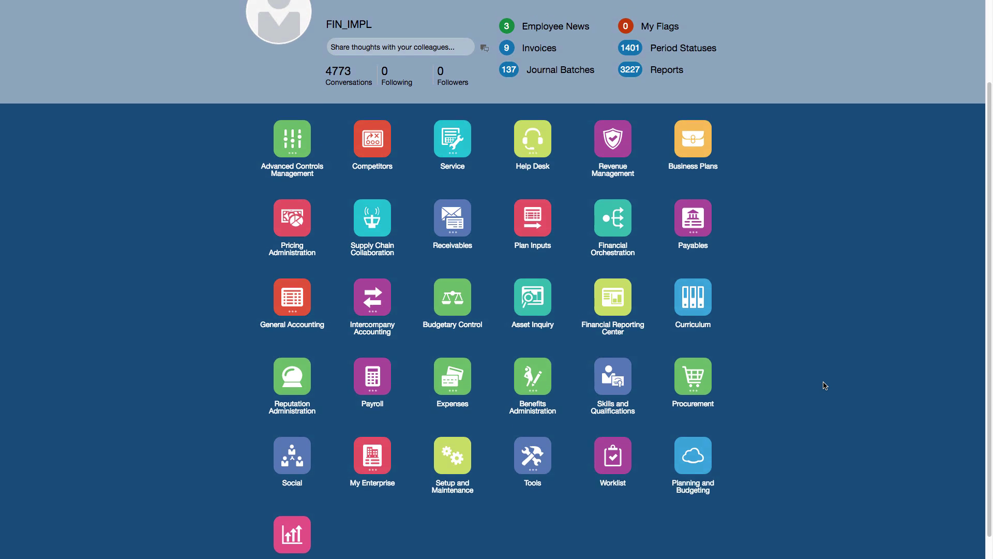
pyautogui.scroll(2, 824, 386)
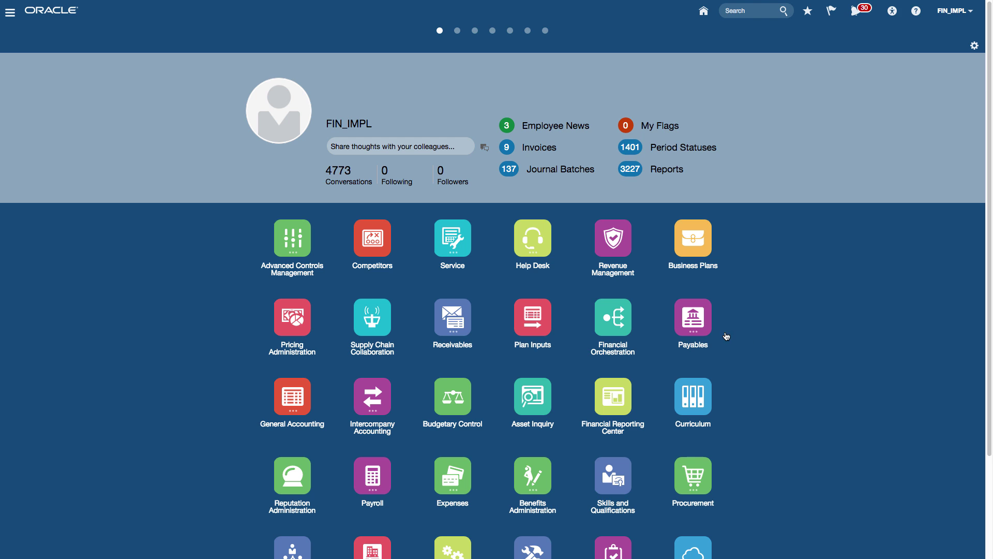
# - Open the Invoices work area under Payables and list the invoices with validation holds
pyautogui.click(697, 323)
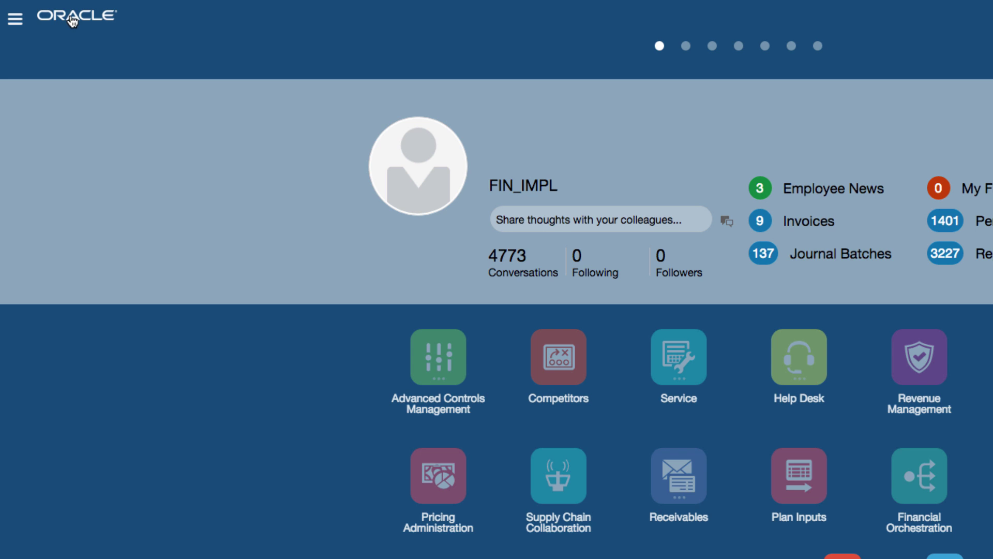
pyautogui.click(15, 20)
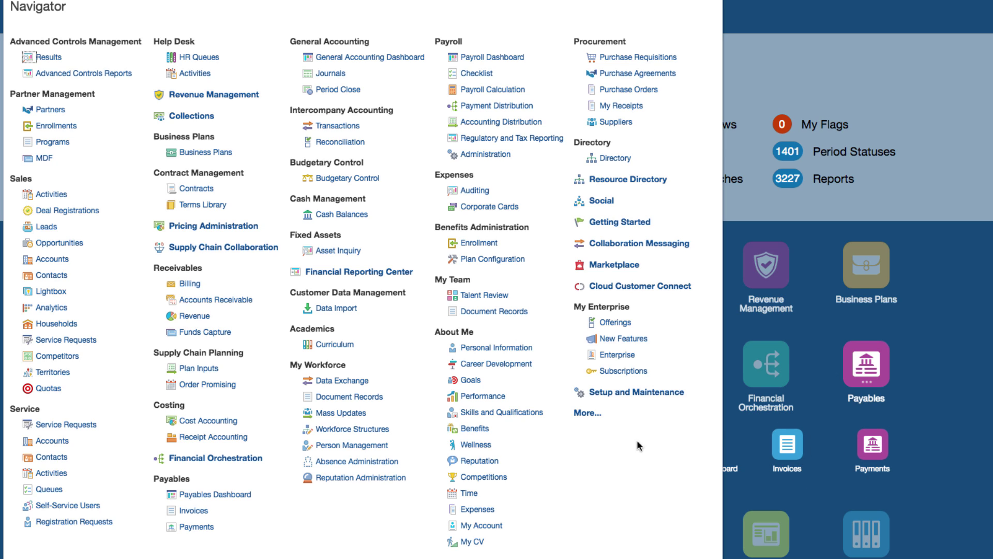
pyautogui.click(194, 511)
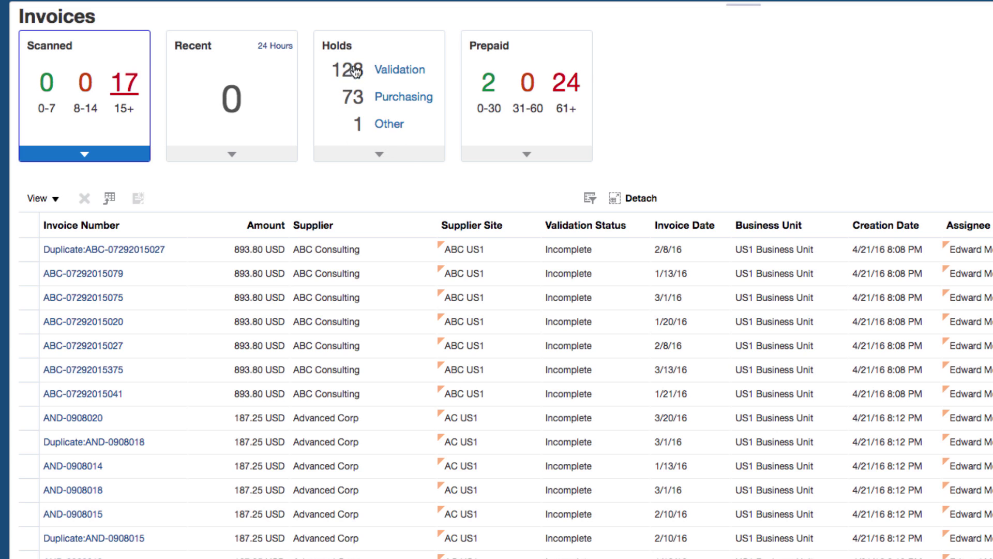
pyautogui.click(398, 70)
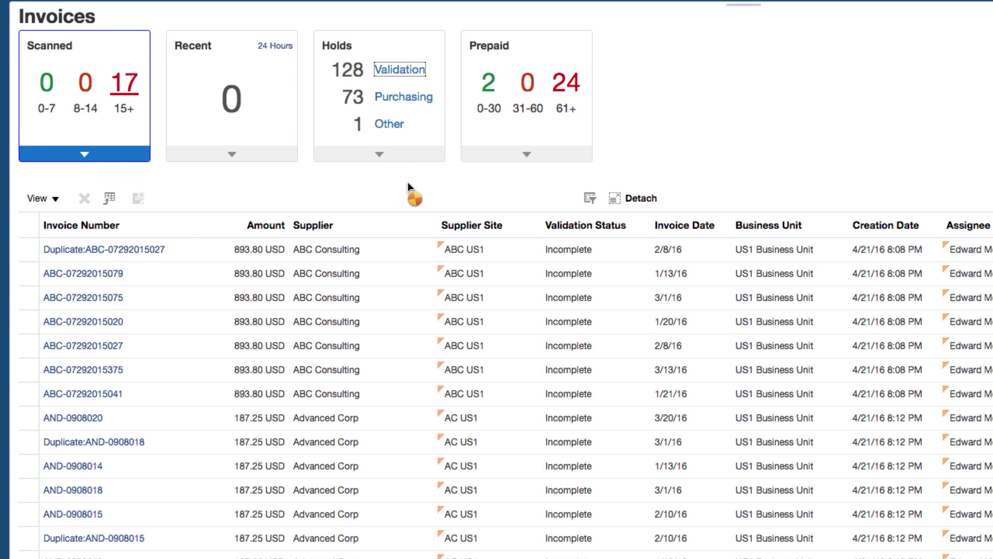
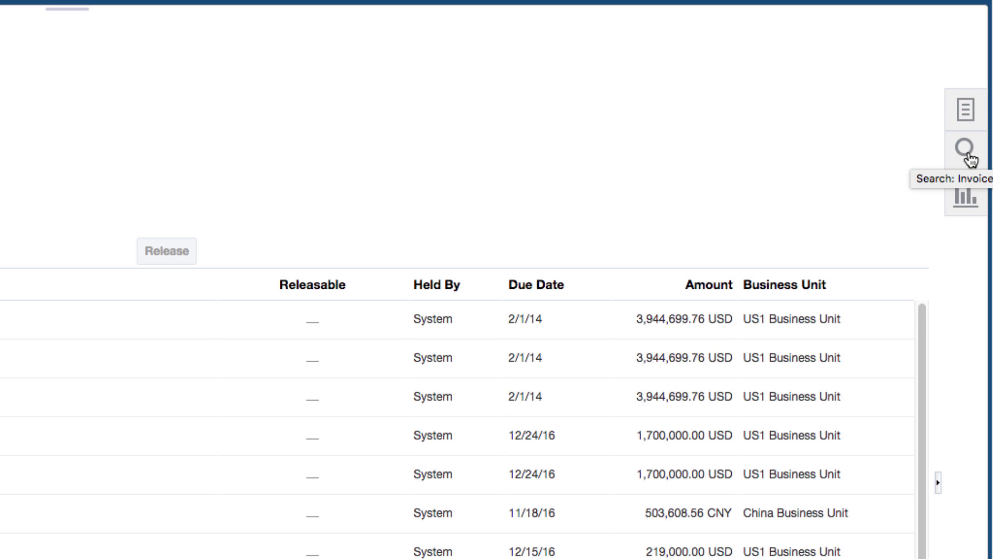
# - Examine the invoice search fields, the Invoices task list, and the Shared Reports and Analytics folder
pyautogui.click(967, 156)
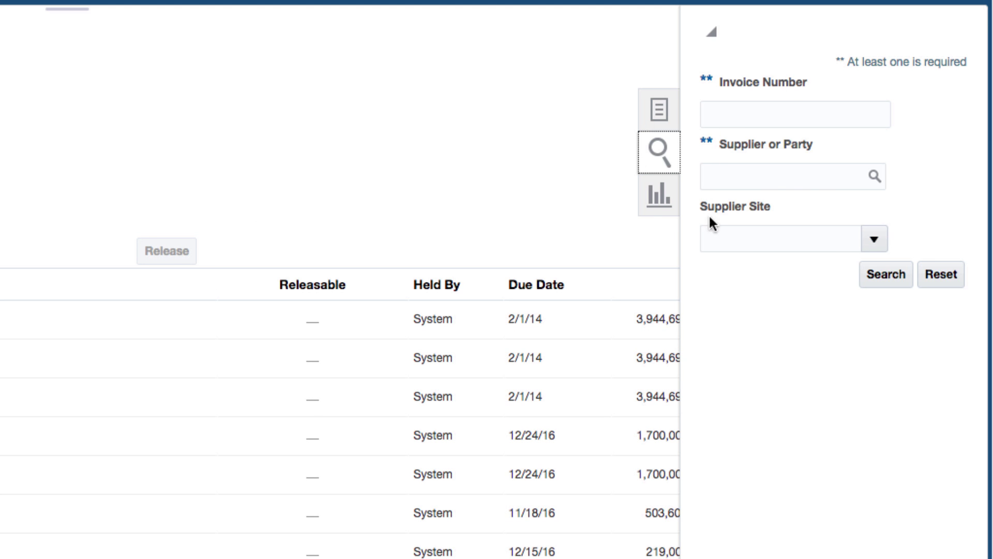
pyautogui.click(664, 112)
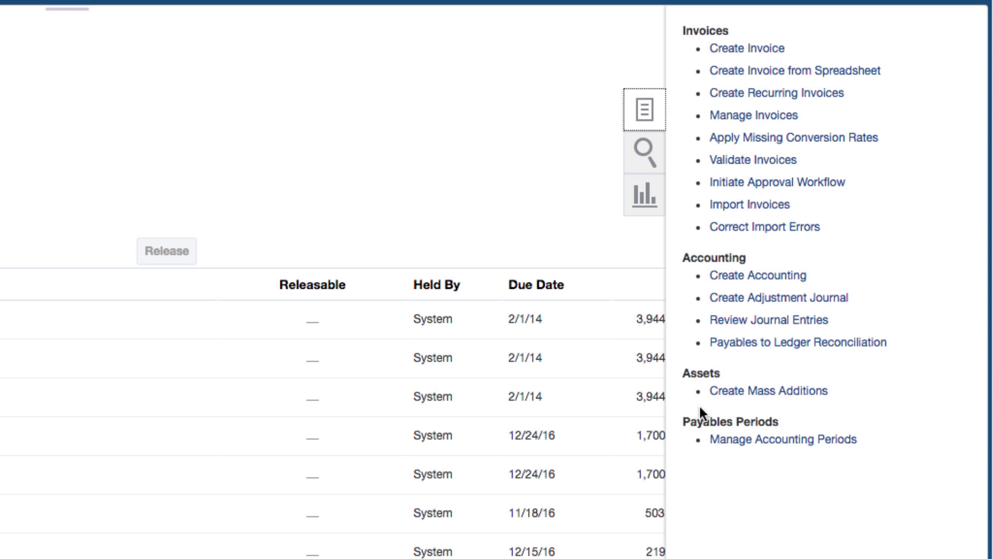
pyautogui.click(643, 202)
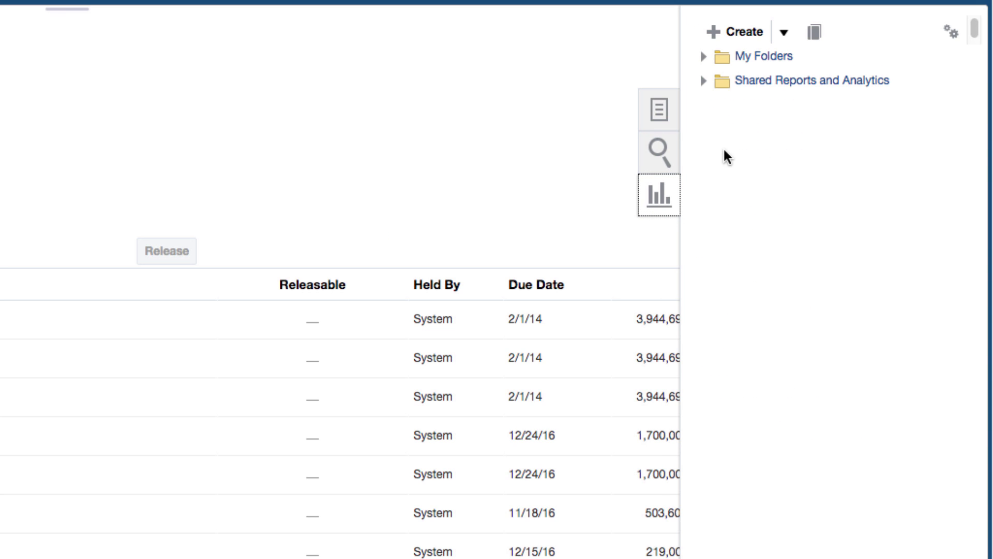
pyautogui.click(705, 86)
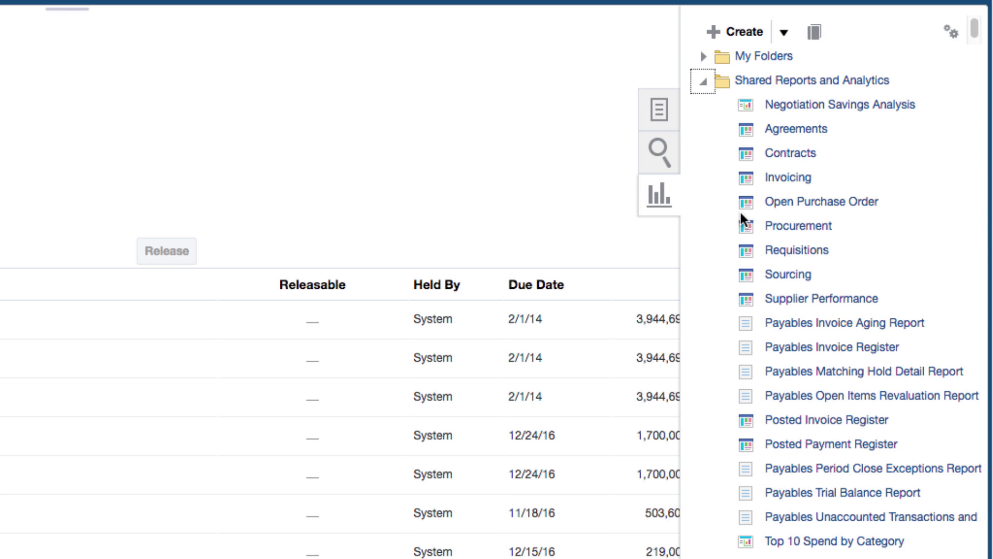
pyautogui.click(660, 199)
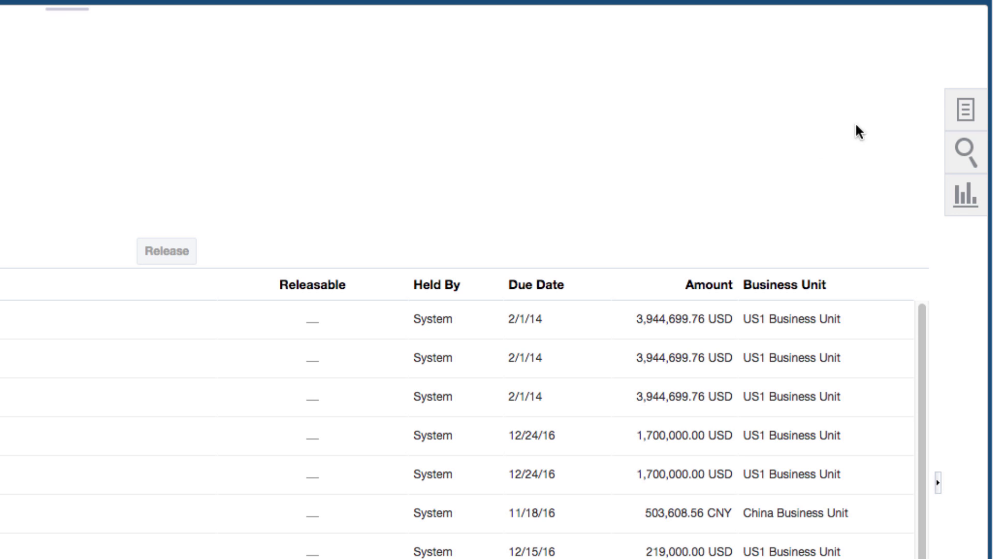
# - Open the Manage Invoices task and check the available saved searches, keeping All Invoices selected
pyautogui.click(965, 110)
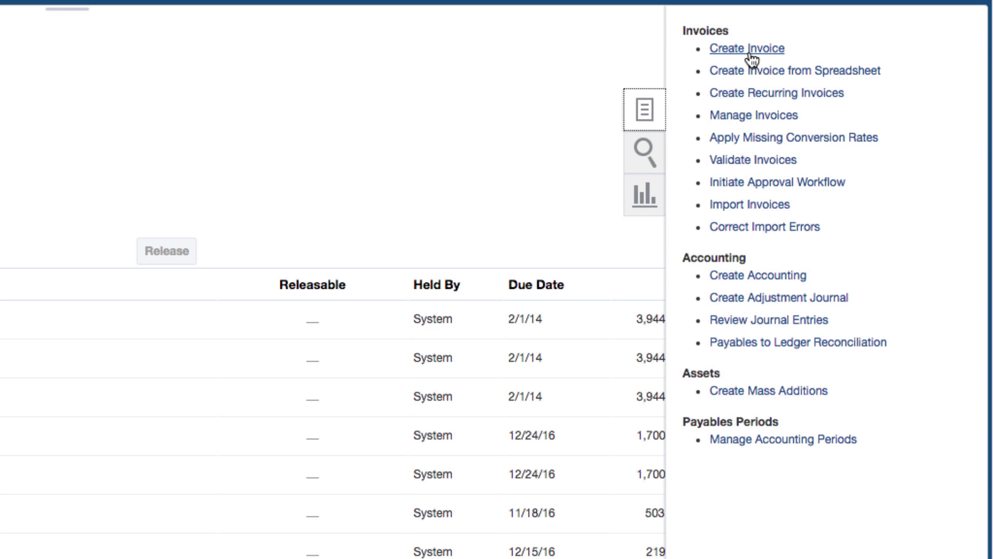
pyautogui.click(754, 117)
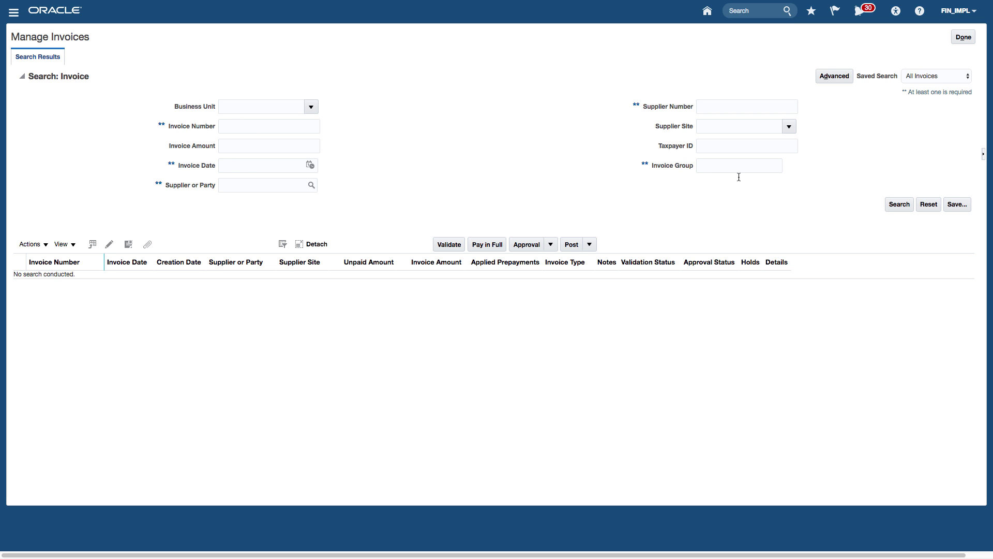
pyautogui.click(927, 77)
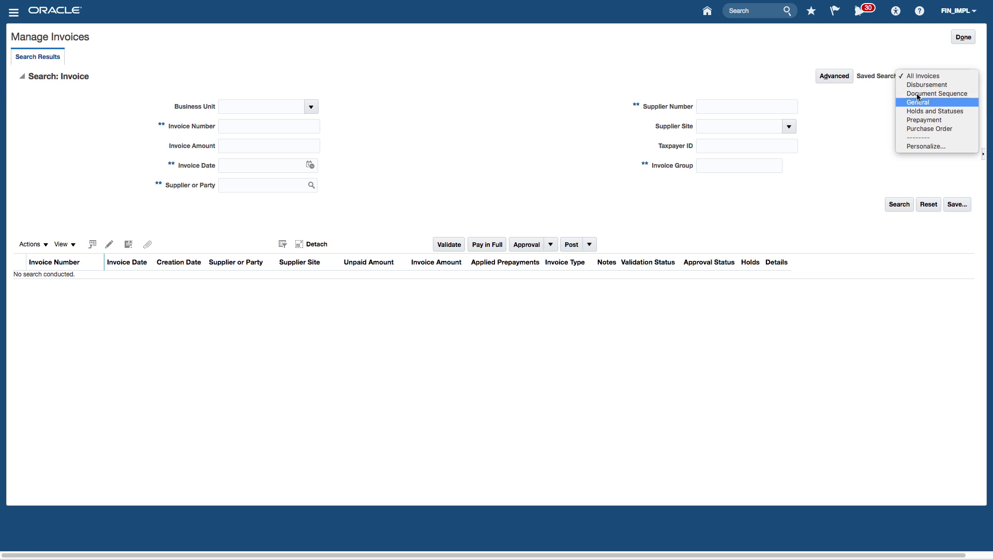
pyautogui.click(843, 129)
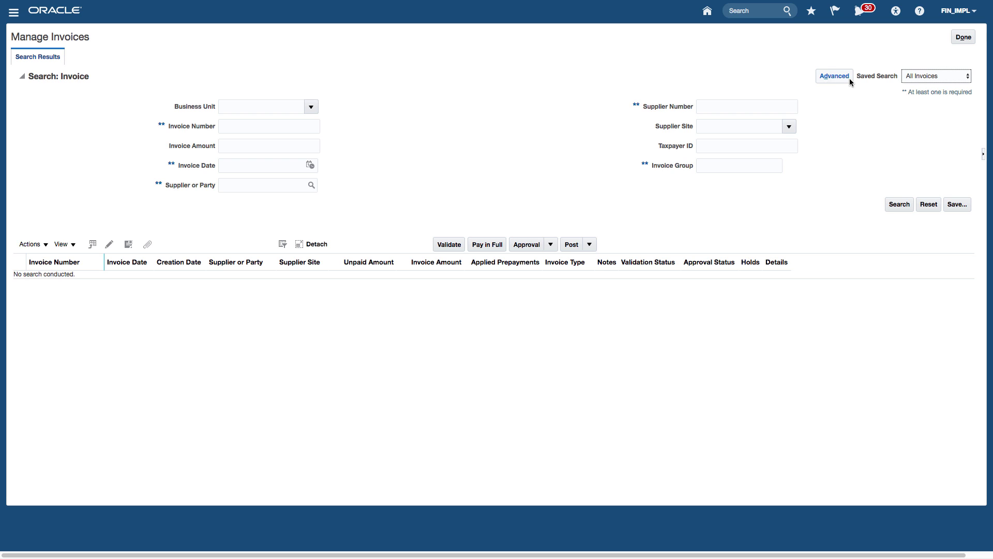
# - Switch the invoice search to advanced mode and review the fields that can be added and the Business Unit operators
pyautogui.click(832, 78)
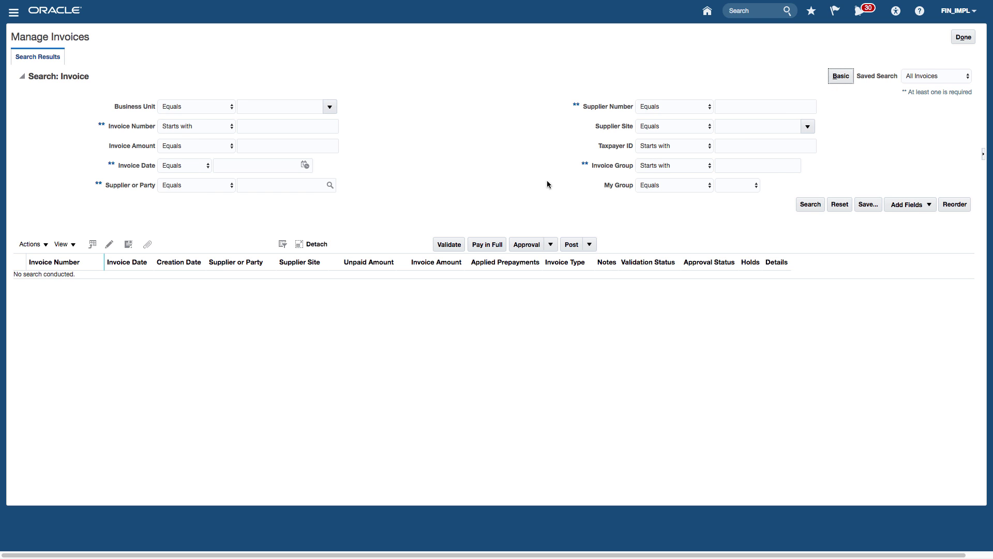
pyautogui.click(929, 205)
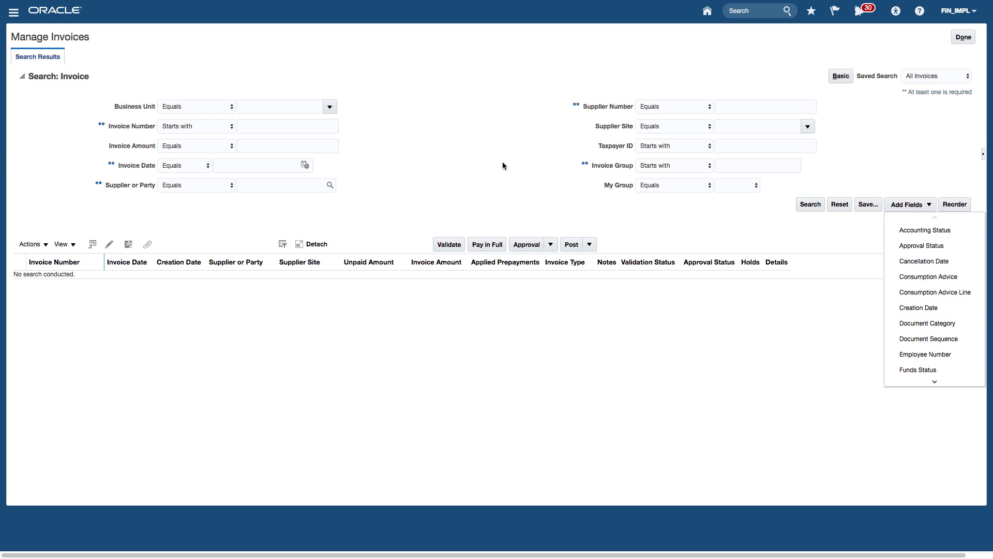
pyautogui.click(229, 108)
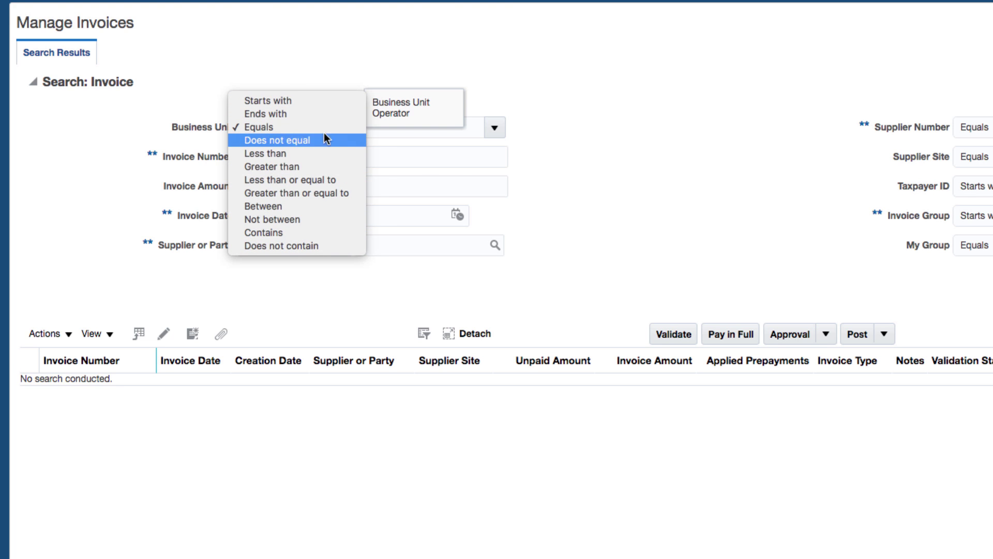
pyautogui.click(722, 172)
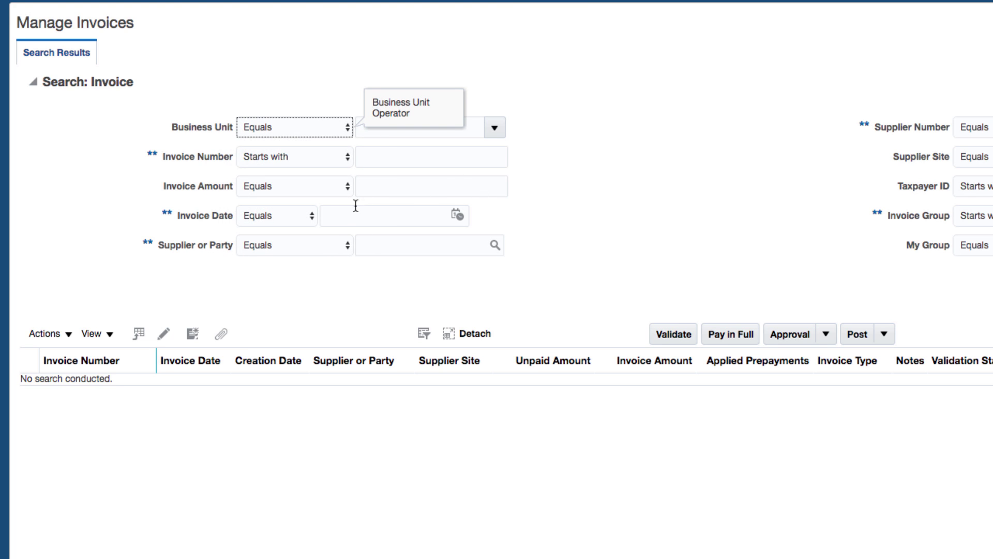
pyautogui.click(369, 246)
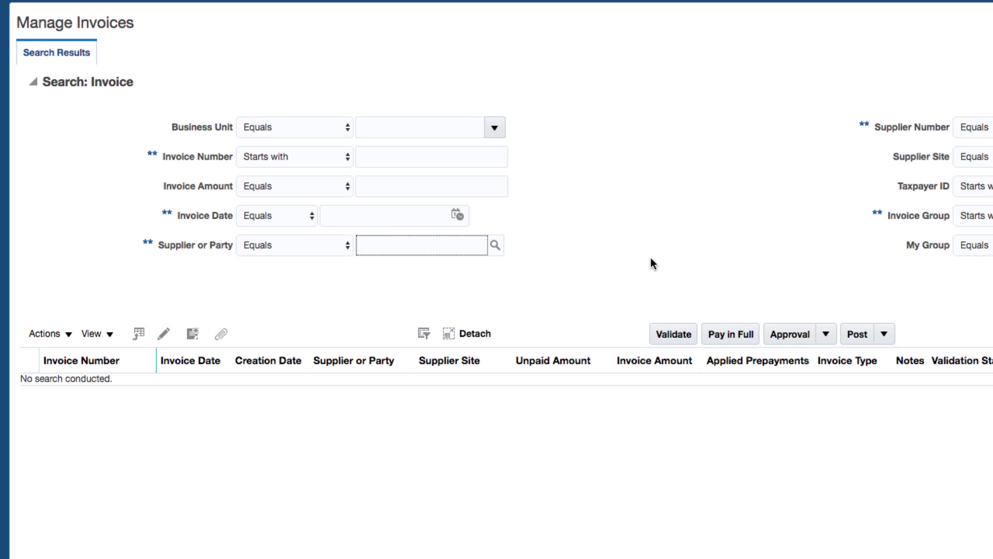
# - Enter Advanced as the Supplier or Party criterion and set its operator to Starts with
pyautogui.write('Advanced')
pyautogui.click(285, 243)
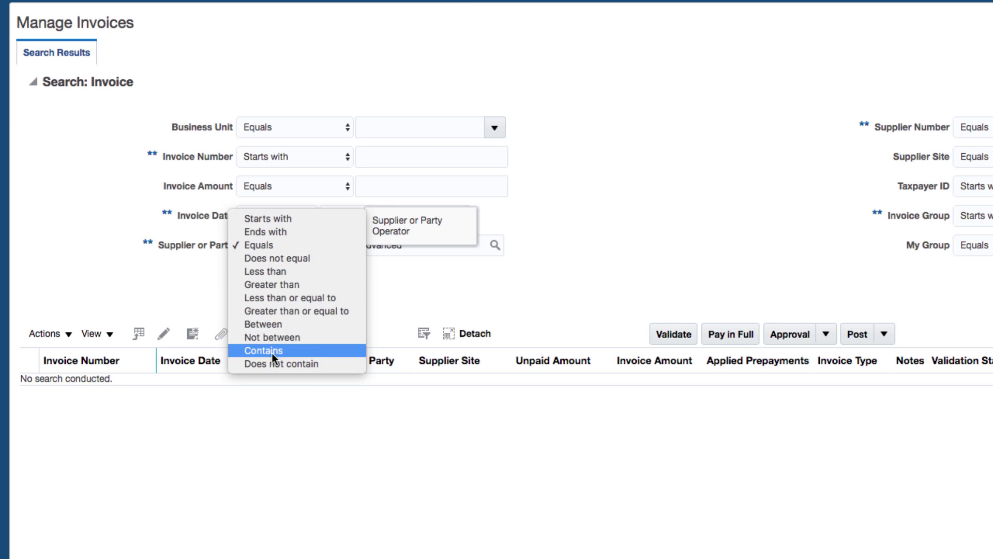
pyautogui.click(284, 217)
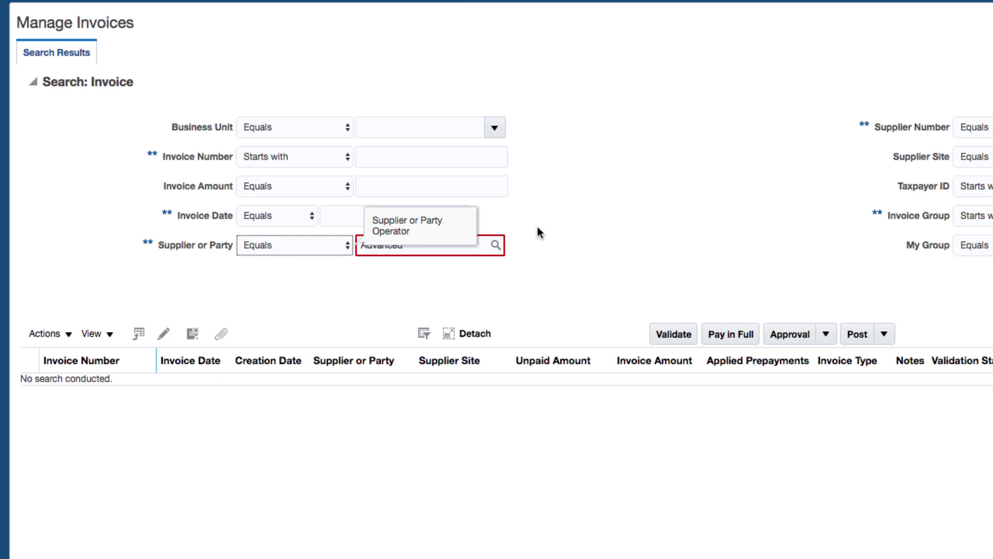
pyautogui.click(425, 246)
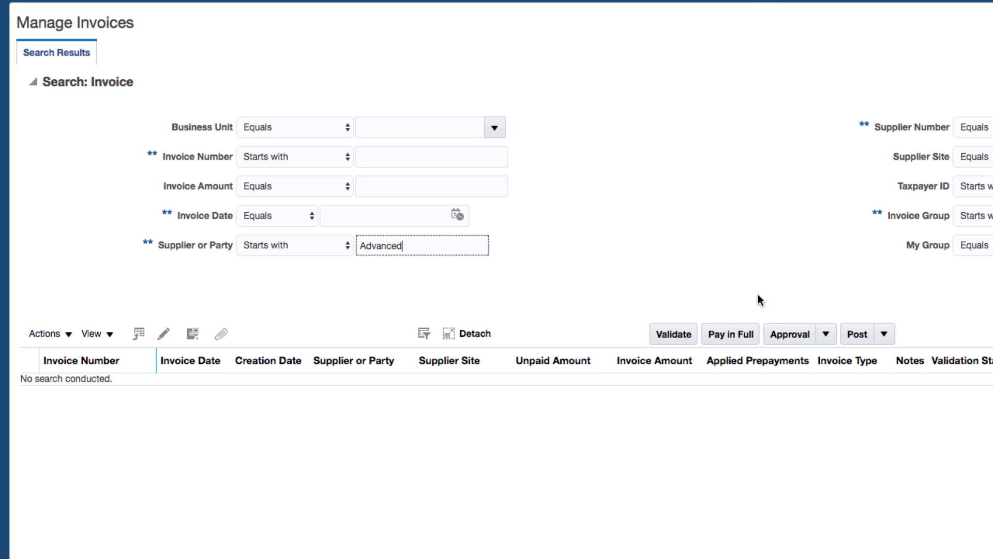
# - Try the Equals operator with Advanced as the Supplier or Party, and restore the Starts with operator
pyautogui.click(346, 247)
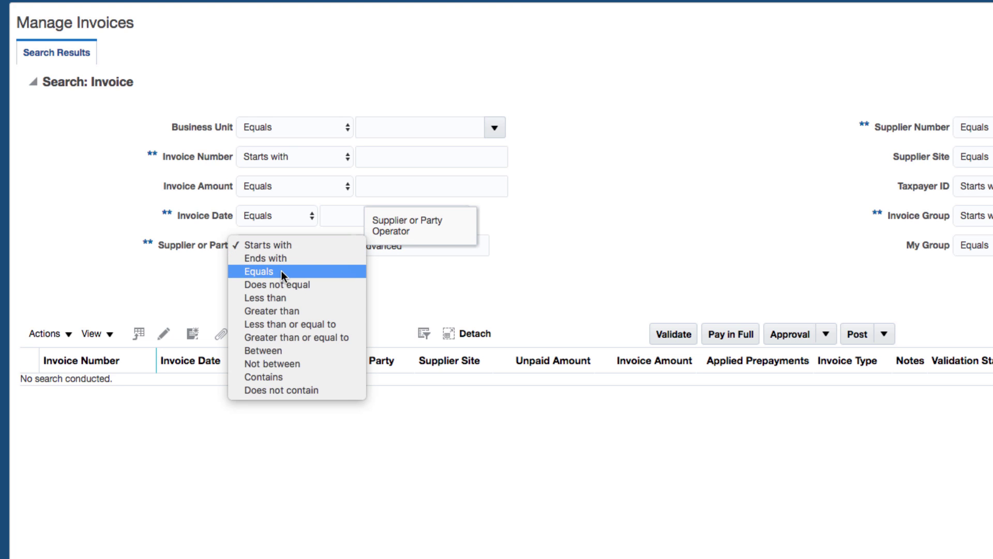
pyautogui.click(416, 256)
pyautogui.press('Down')
pyautogui.press('Down')
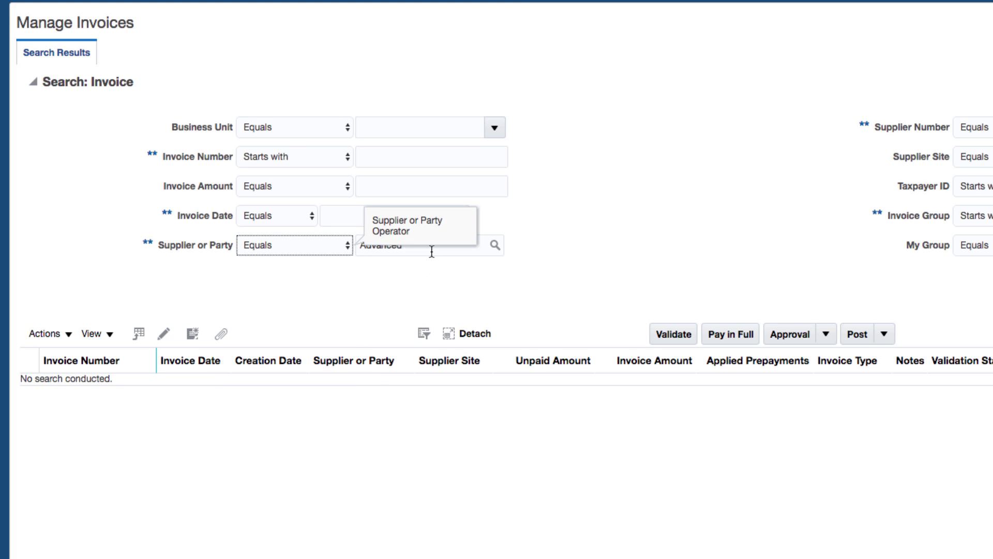
pyautogui.click(431, 251)
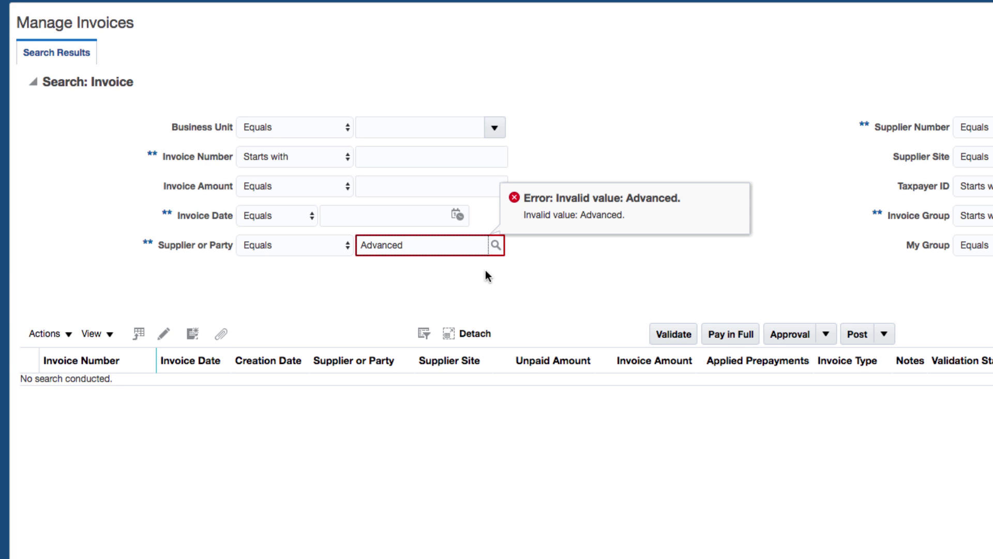
pyautogui.click(346, 248)
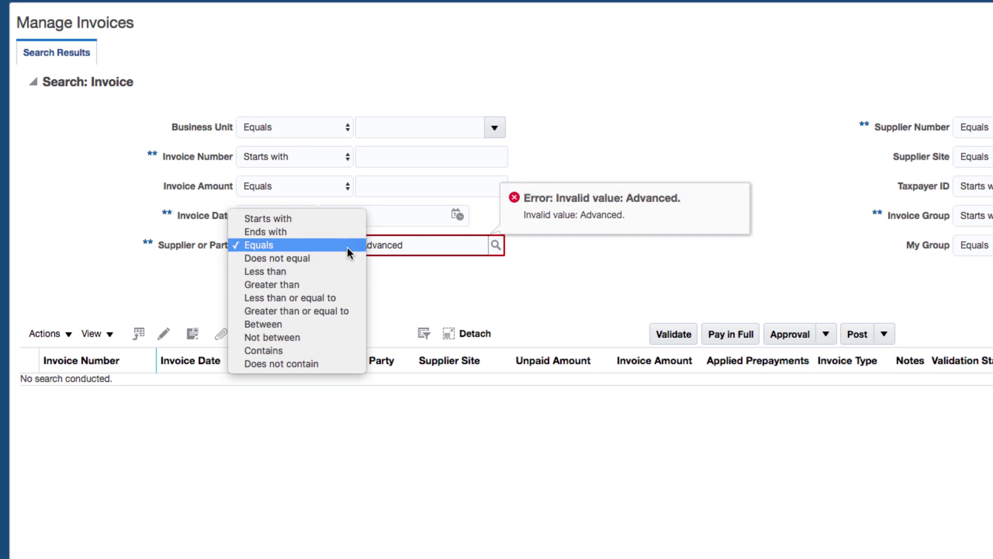
pyautogui.click(275, 221)
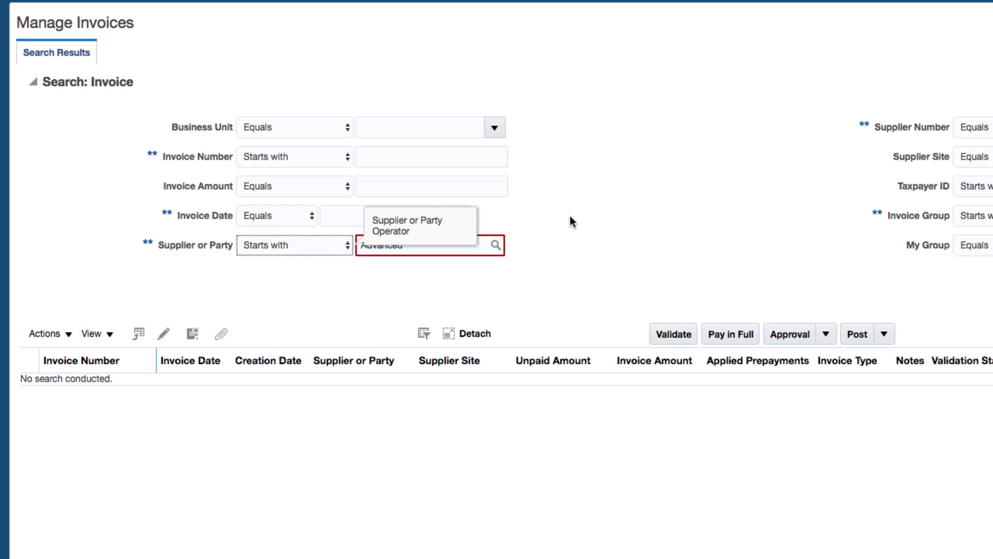
pyautogui.click(439, 245)
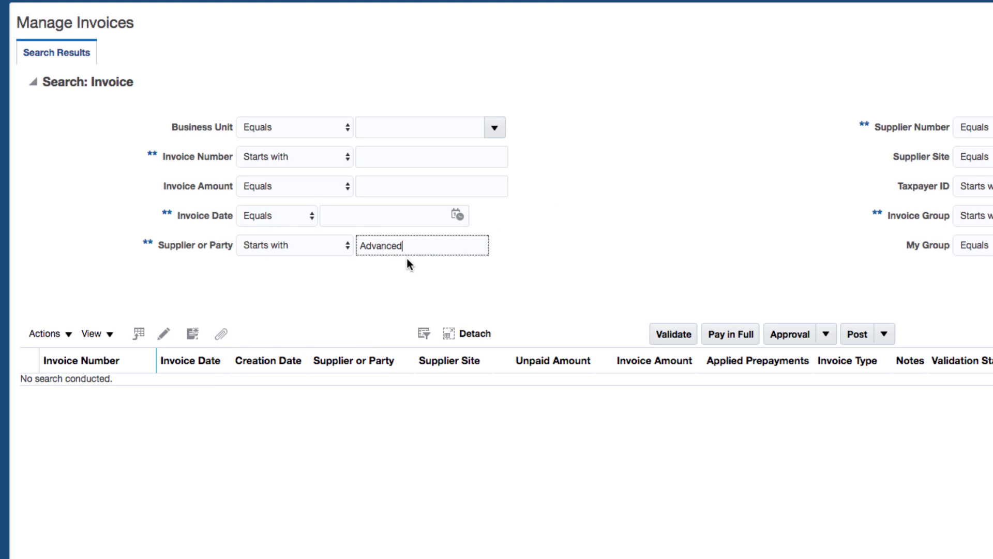
# - Add a Supplier Number criterion that starts with 1 and run the invoice search
pyautogui.click(672, 106)
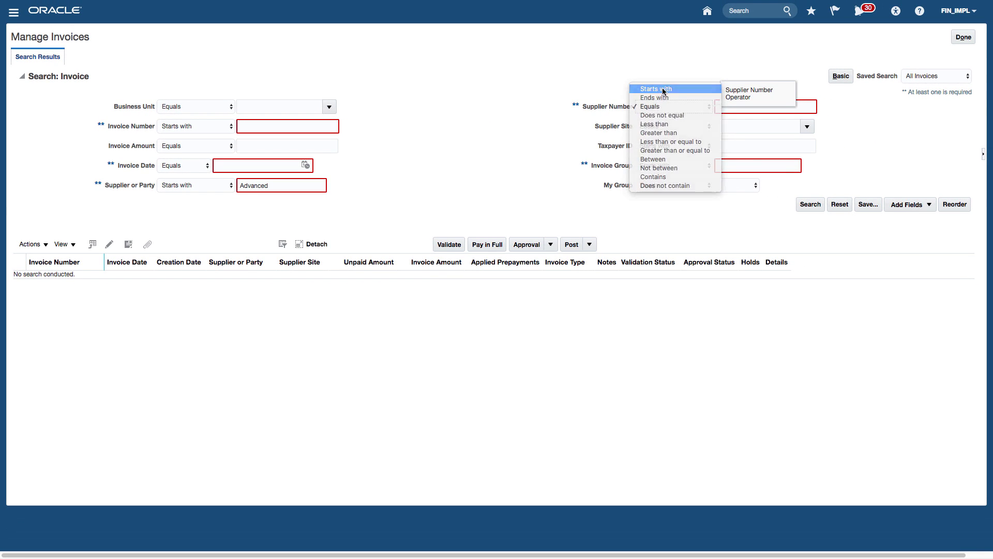
pyautogui.click(665, 91)
pyautogui.click(730, 108)
pyautogui.write('1')
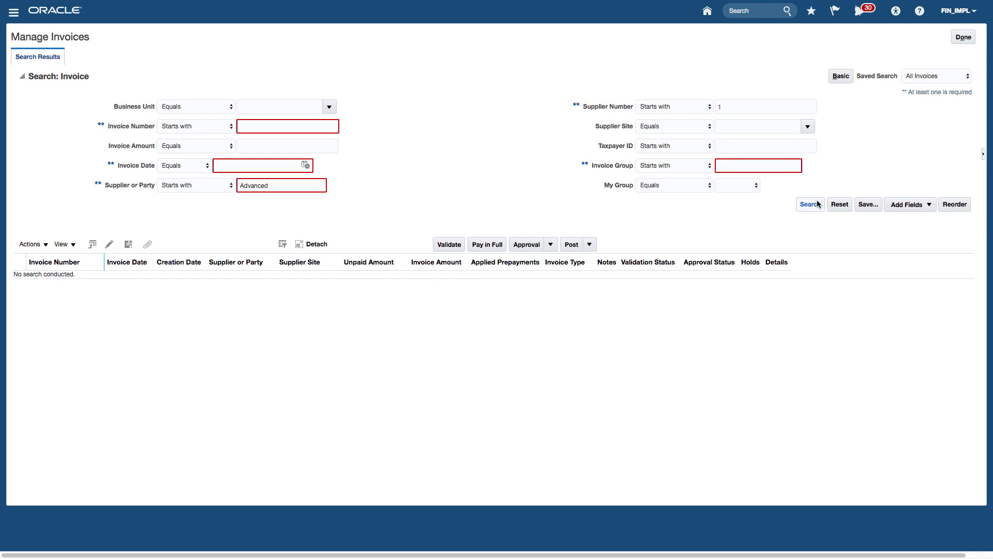
pyautogui.click(810, 204)
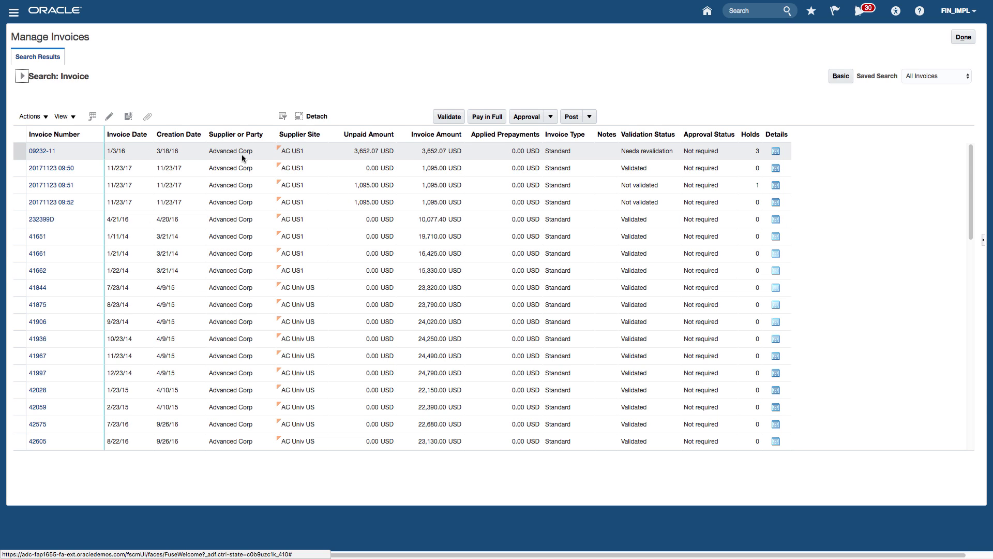
# - Expand the search criteria, set the Supplier or Party operator to Equals, and clear the Supplier Number value
pyautogui.click(23, 76)
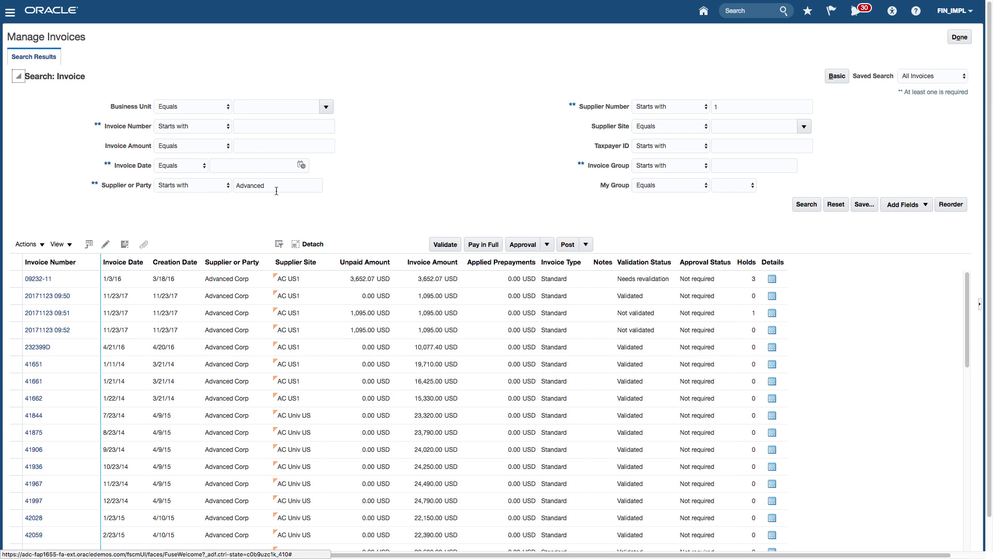
pyautogui.click(197, 184)
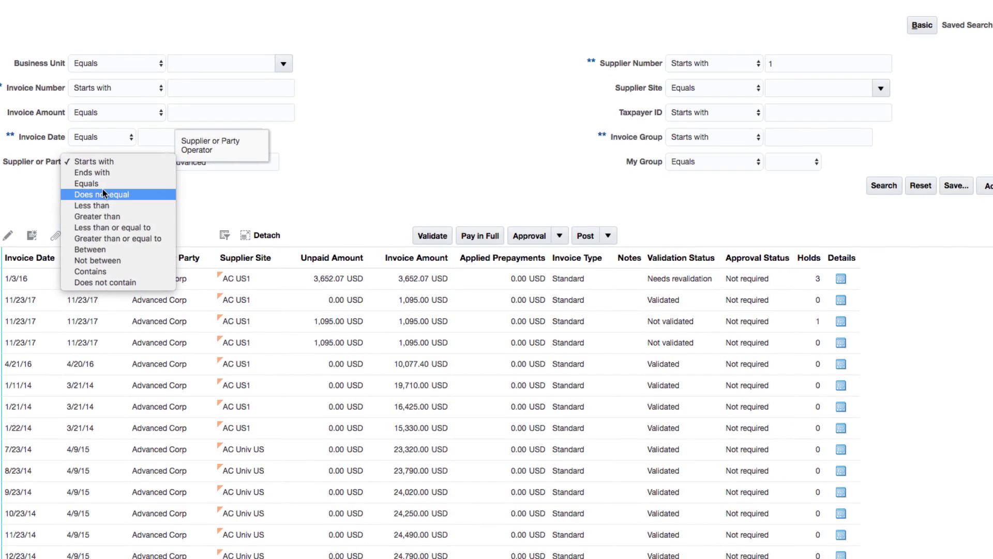
pyautogui.click(101, 184)
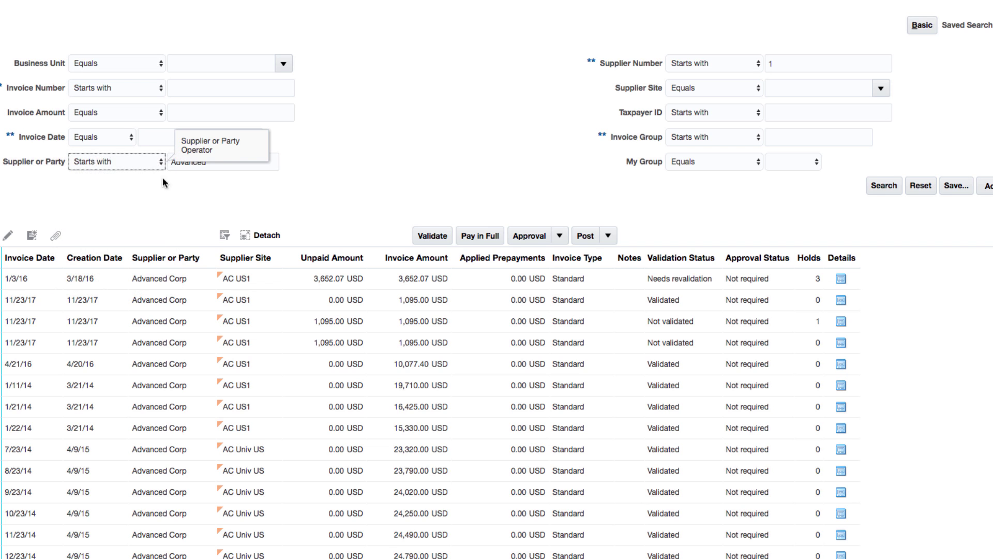
pyautogui.click(226, 165)
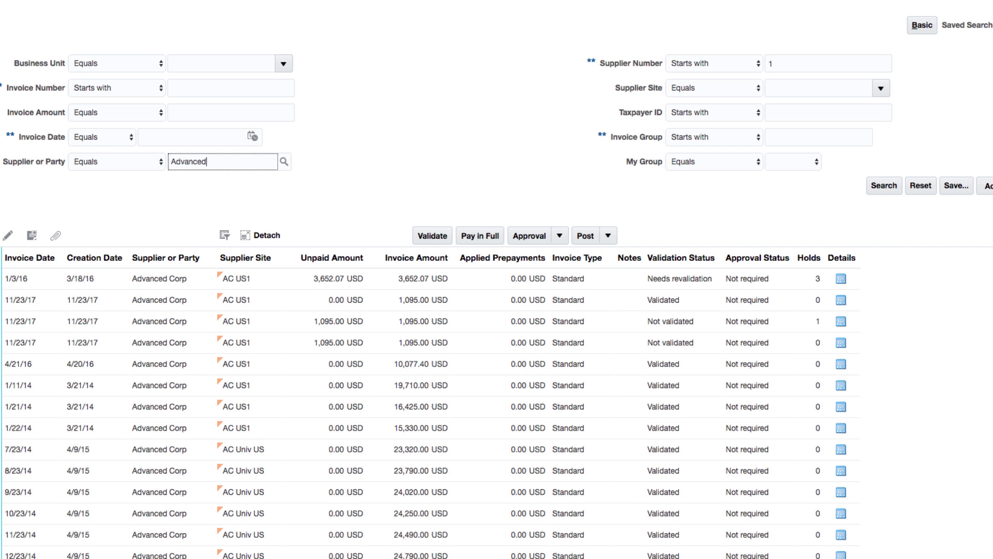
pyautogui.press('Tab')
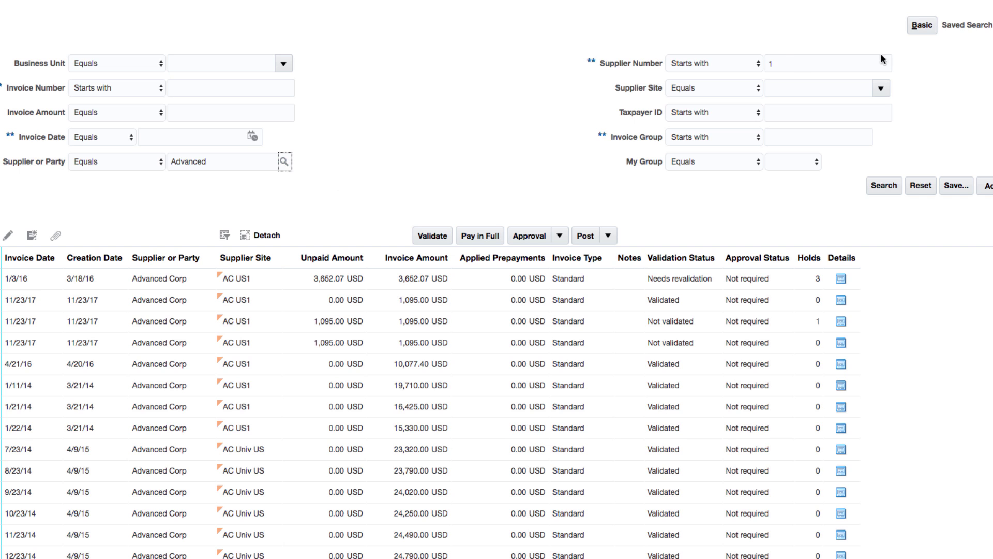
pyautogui.click(792, 65)
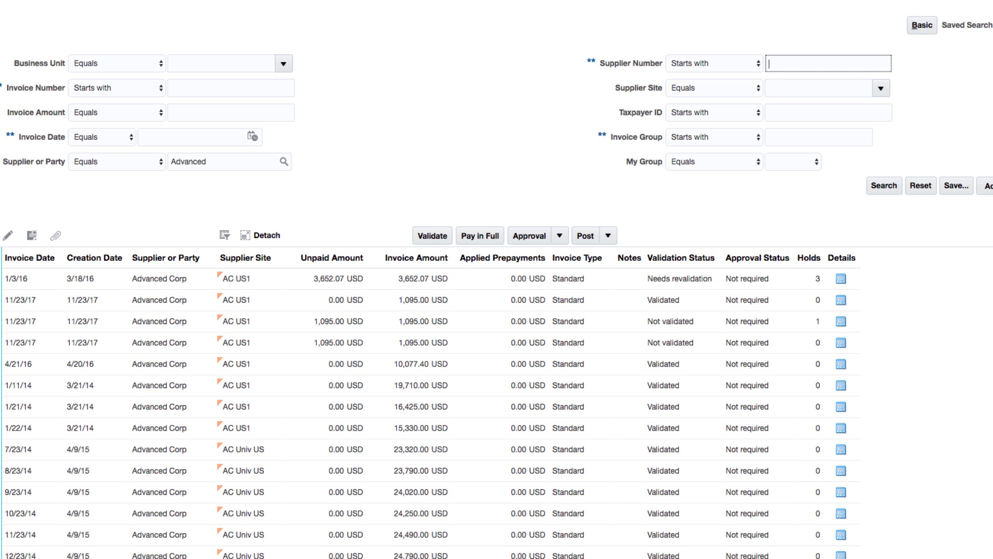
pyautogui.click(373, 162)
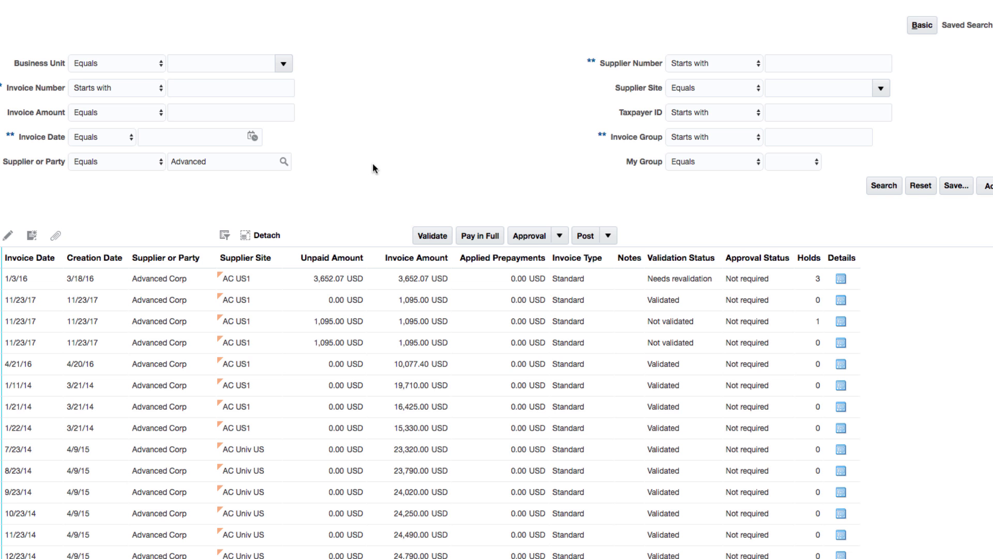
# - Look up parties starting with Advanced using the advanced supplier search and select Advanced Corp as the Supplier or Party
pyautogui.click(284, 164)
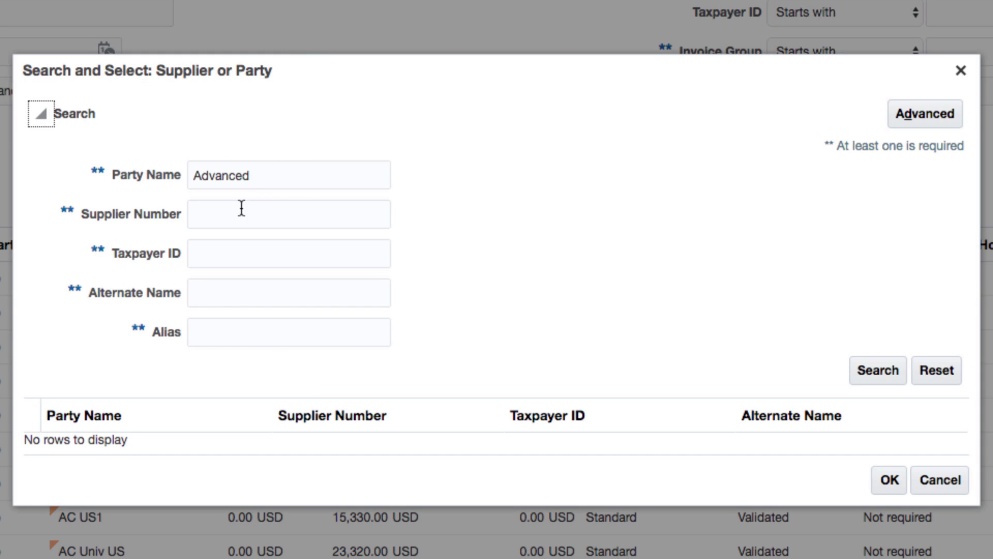
pyautogui.click(926, 112)
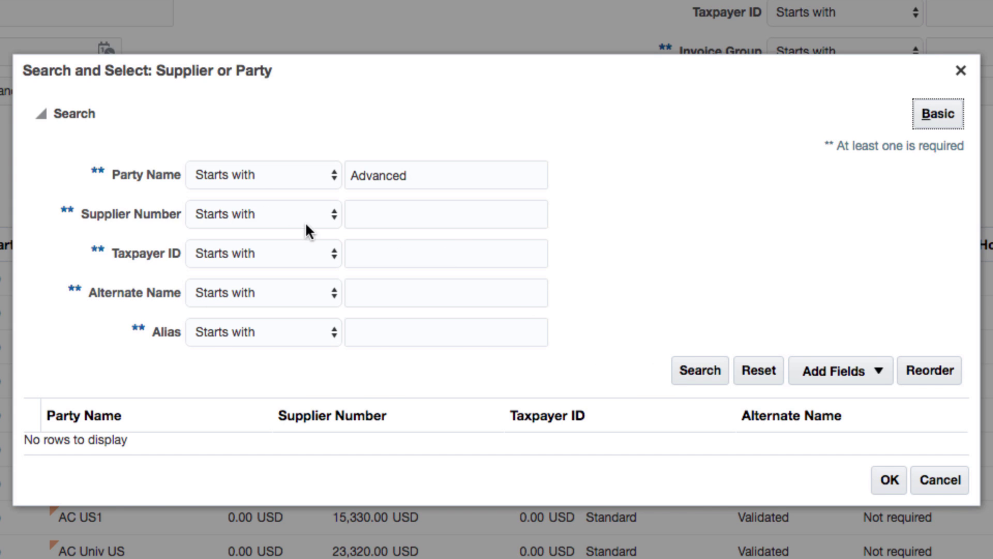
pyautogui.click(704, 368)
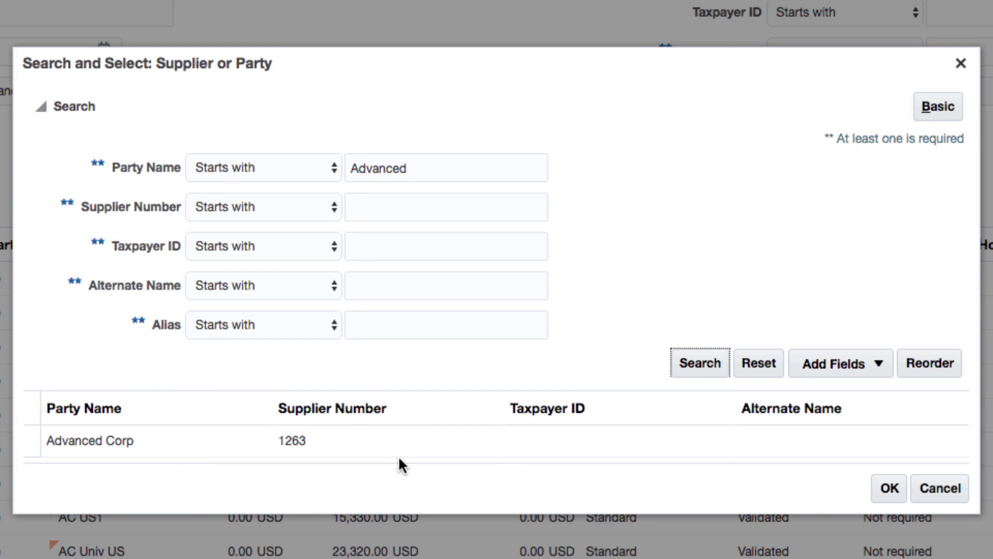
pyautogui.click(182, 448)
pyautogui.click(177, 443)
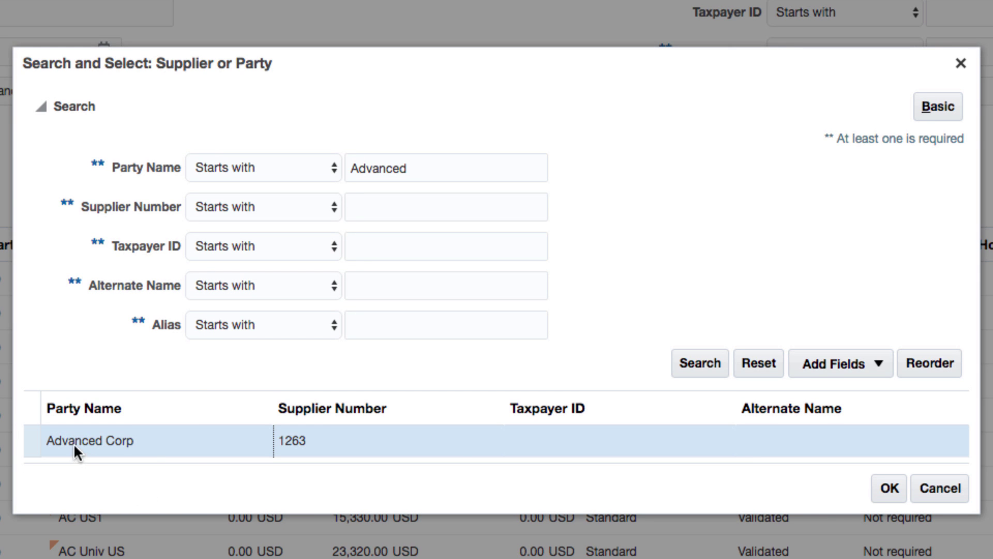
pyautogui.click(888, 488)
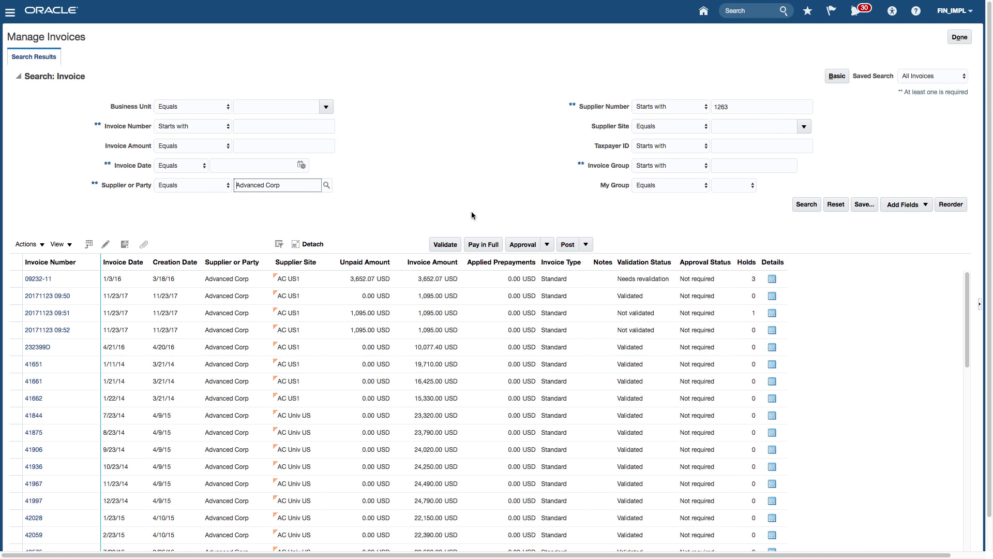
# - Clear the Supplier Number criterion and search for the invoices of Advanced Corp
pyautogui.moveTo(738, 106); pyautogui.dragTo(690, 109)
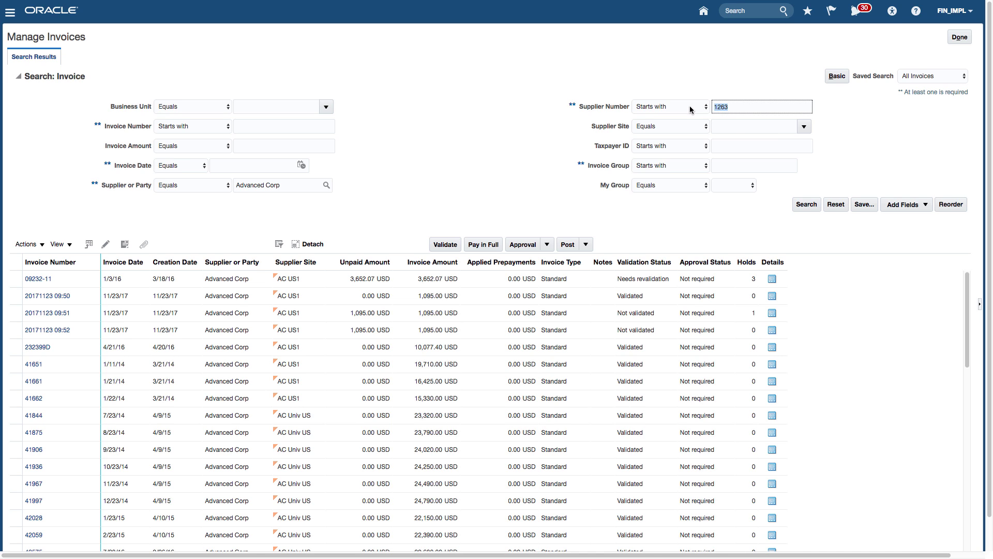
pyautogui.press('BackSpace')
pyautogui.click(806, 207)
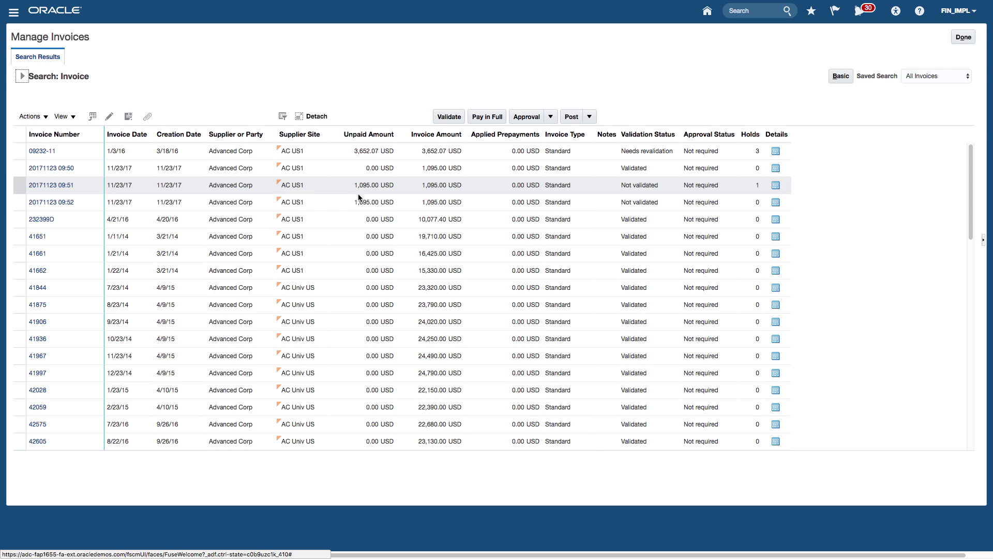
# - Open the validated Advanced Corp invoice dated 11/23/17, and collapse and re-expand its Invoice Summary pane
pyautogui.click(316, 172)
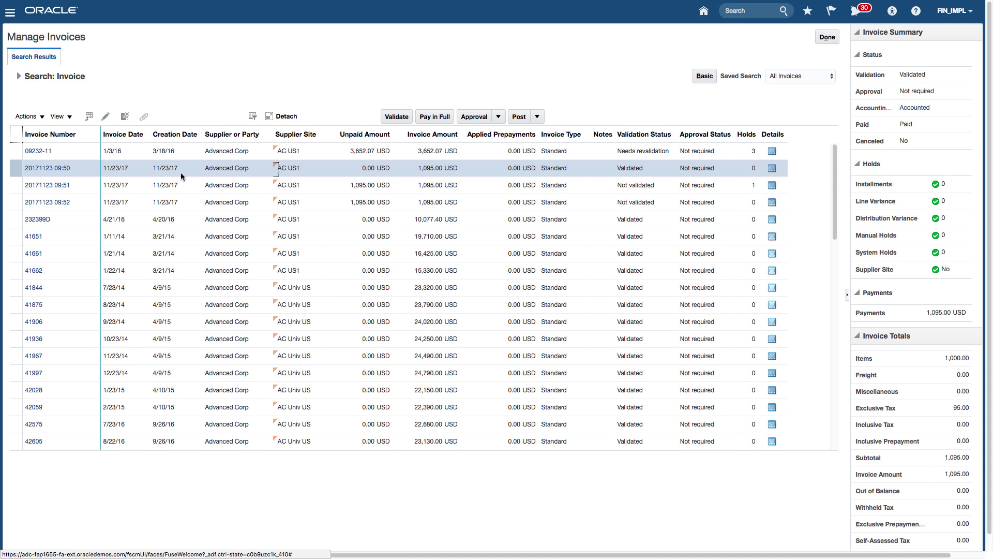
pyautogui.click(51, 169)
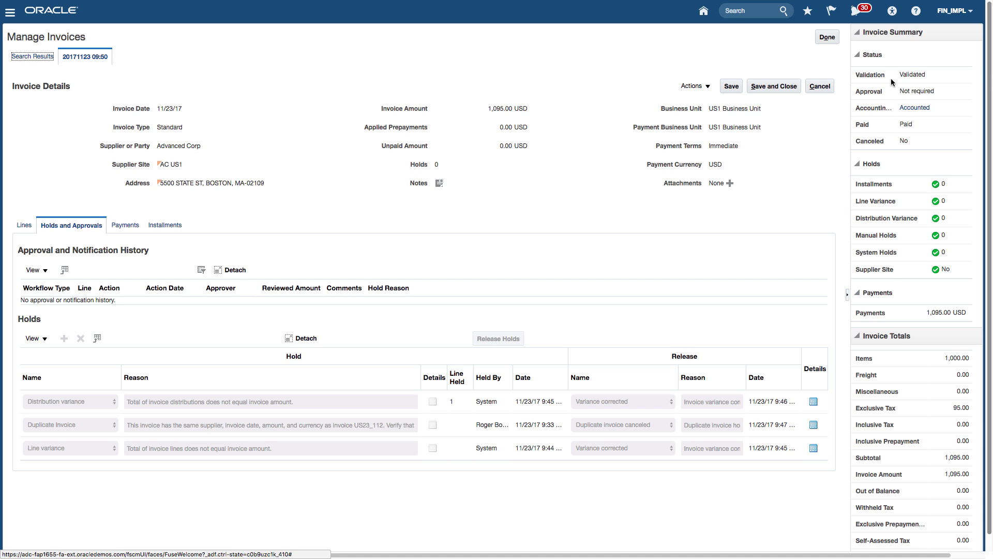
pyautogui.click(848, 296)
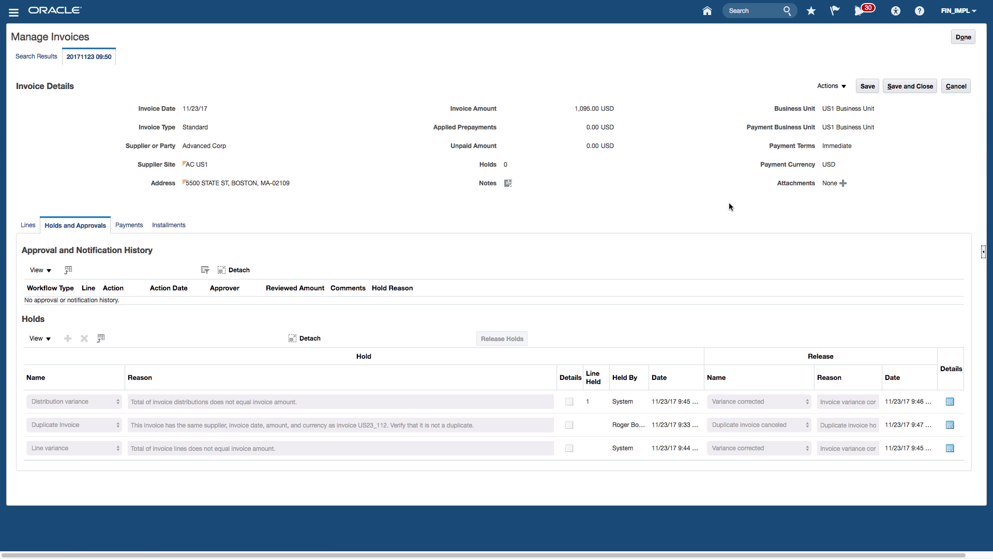
pyautogui.click(982, 252)
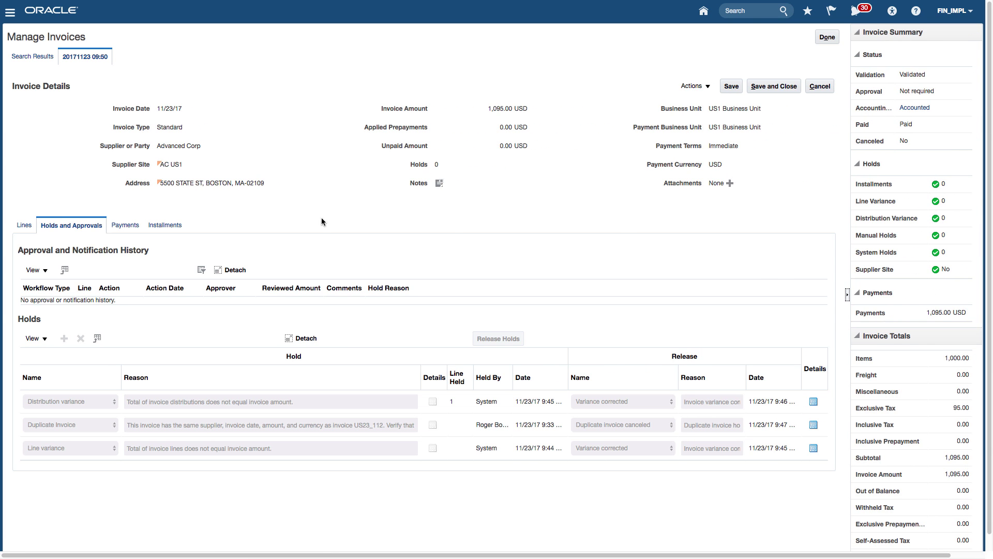
# - Review the invoice's lines, holds and approvals, payments and installments, and the actions available for it
pyautogui.click(24, 225)
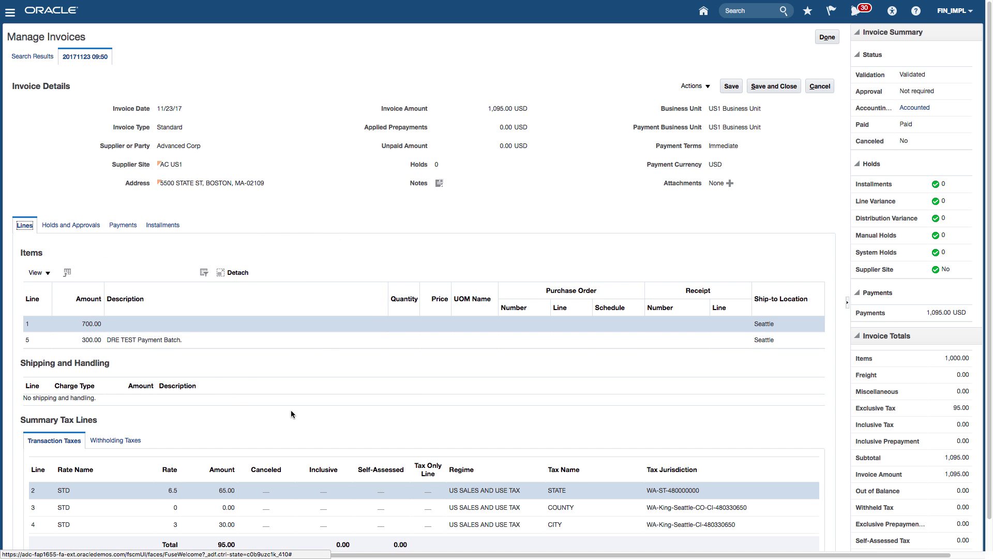
pyautogui.scroll(-2, 291, 414)
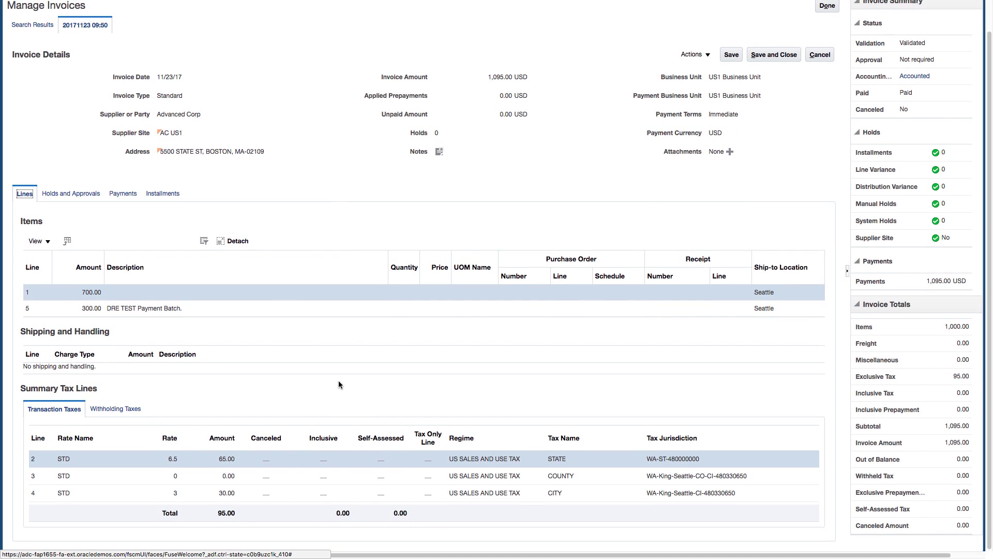
pyautogui.scroll(2, 338, 385)
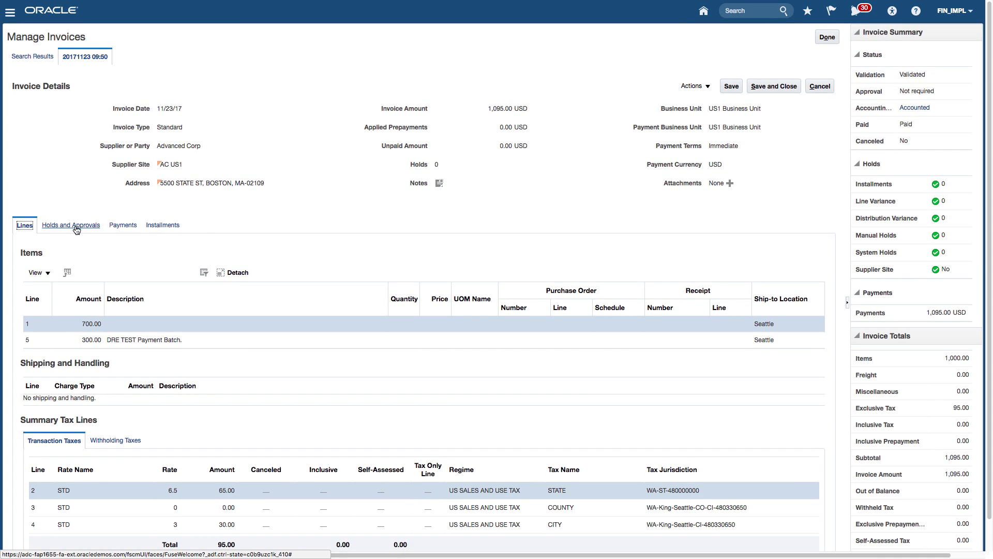
pyautogui.click(77, 229)
pyautogui.click(127, 227)
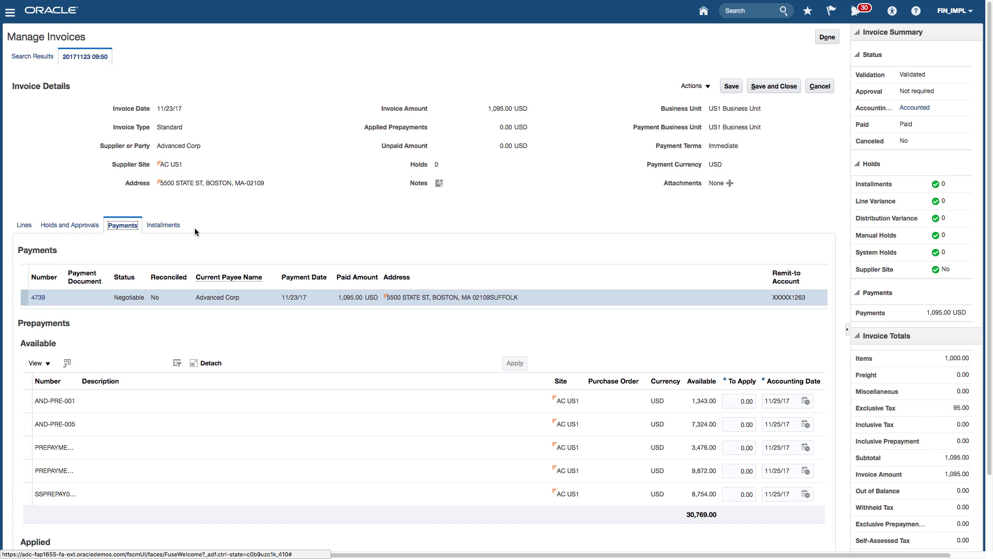
pyautogui.click(164, 226)
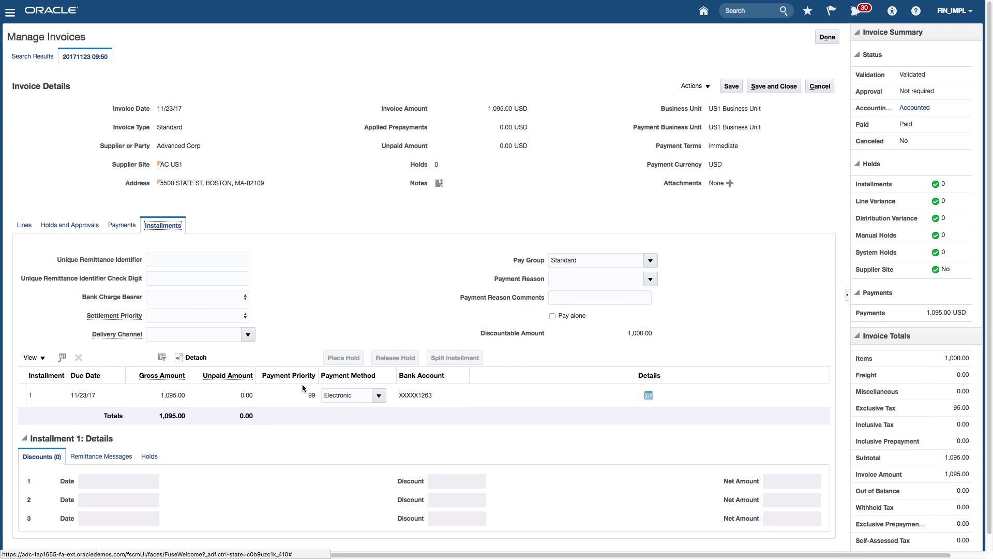
pyautogui.click(218, 396)
pyautogui.click(695, 86)
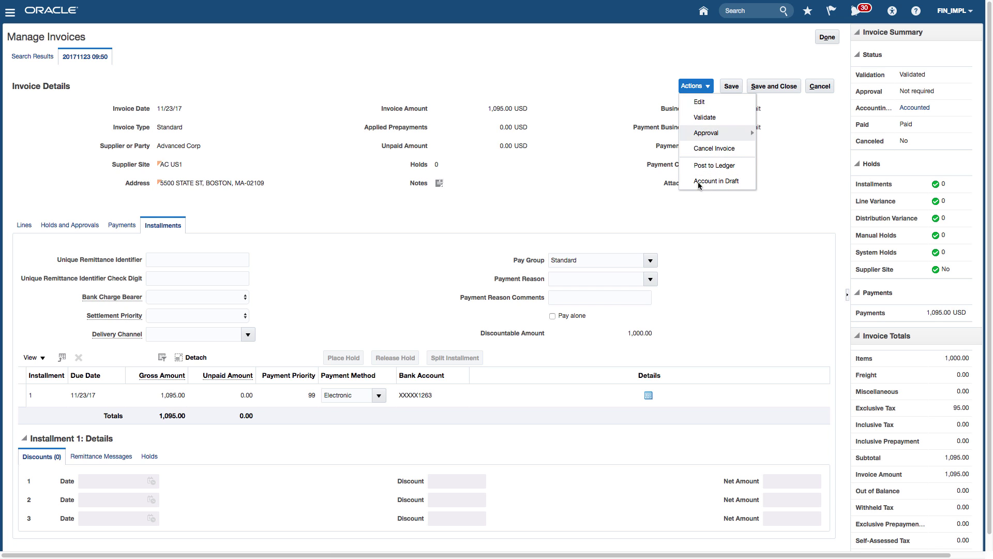
# - Close the invoice without saving, leave Manage Invoices, and return to the home page
pyautogui.click(816, 88)
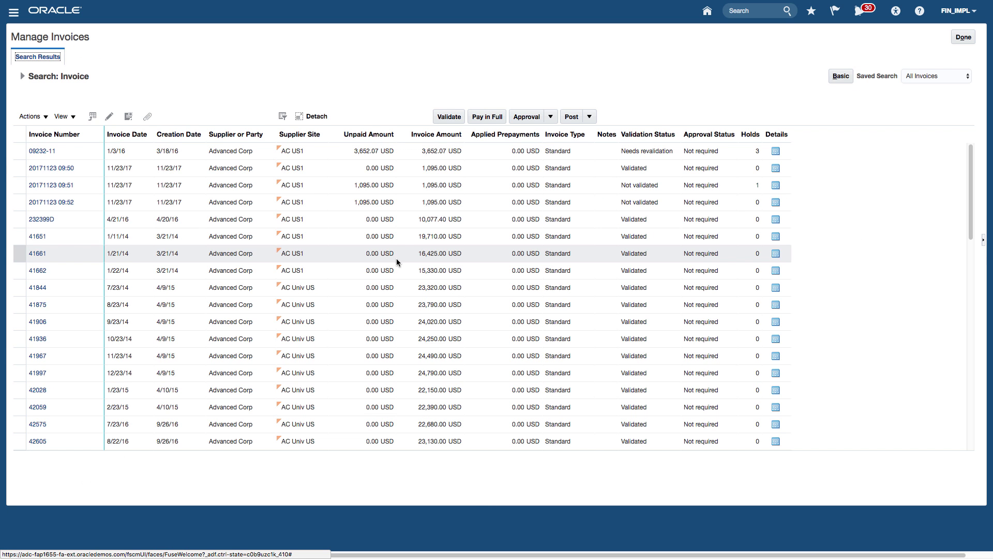
pyautogui.click(961, 37)
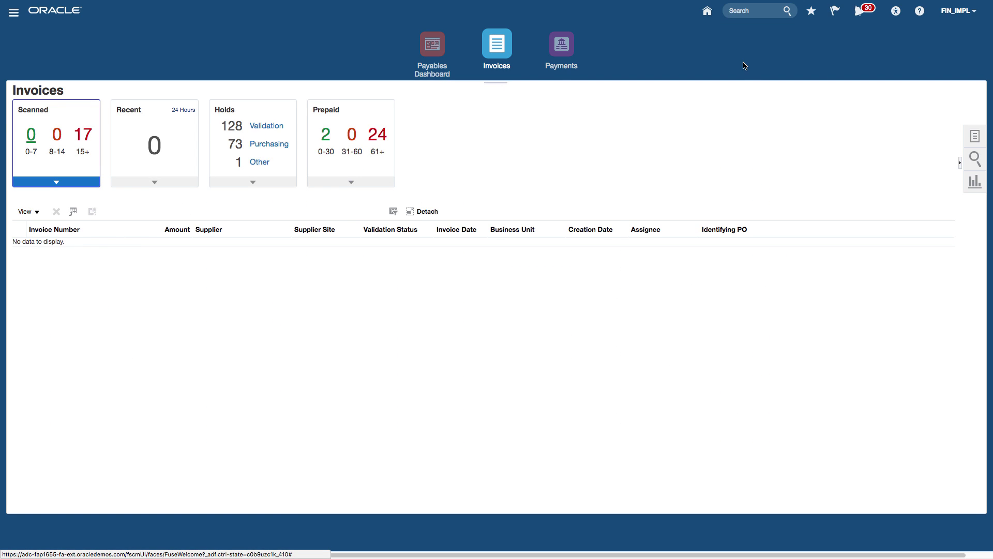
pyautogui.click(707, 14)
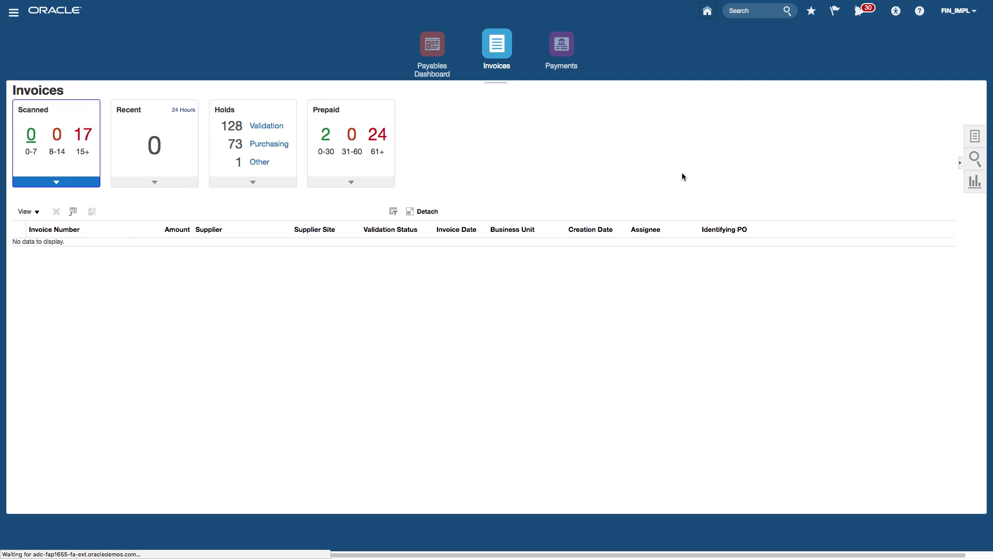